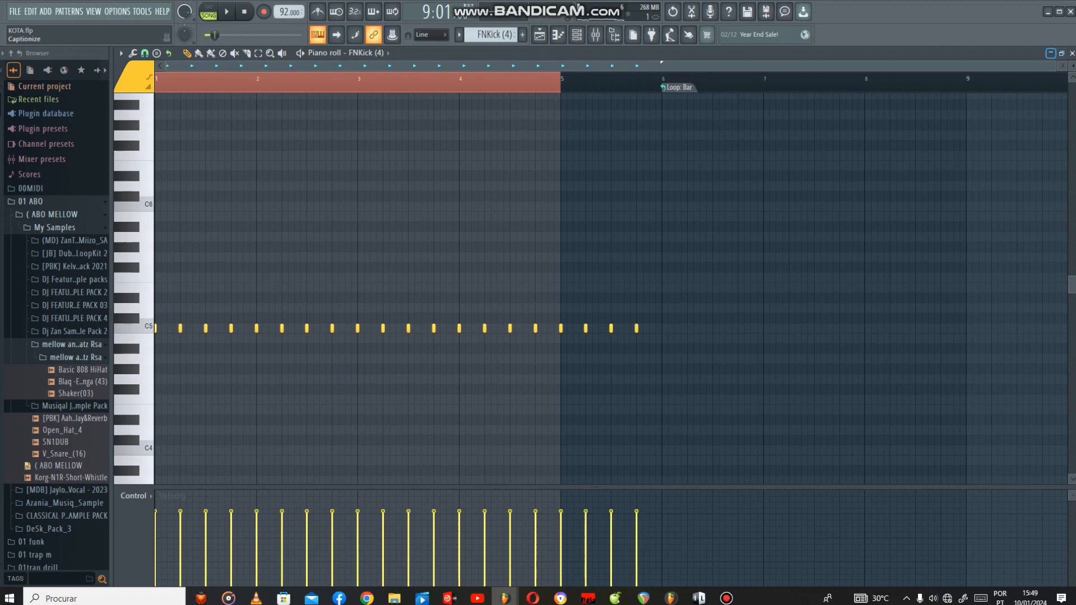
Step: Solo track 2 and audition the Bongo OpenRing pattern in the maximized piano roll, then restore the piano roll's size
{"action": "right_click", "coordinate": [256, 120]}
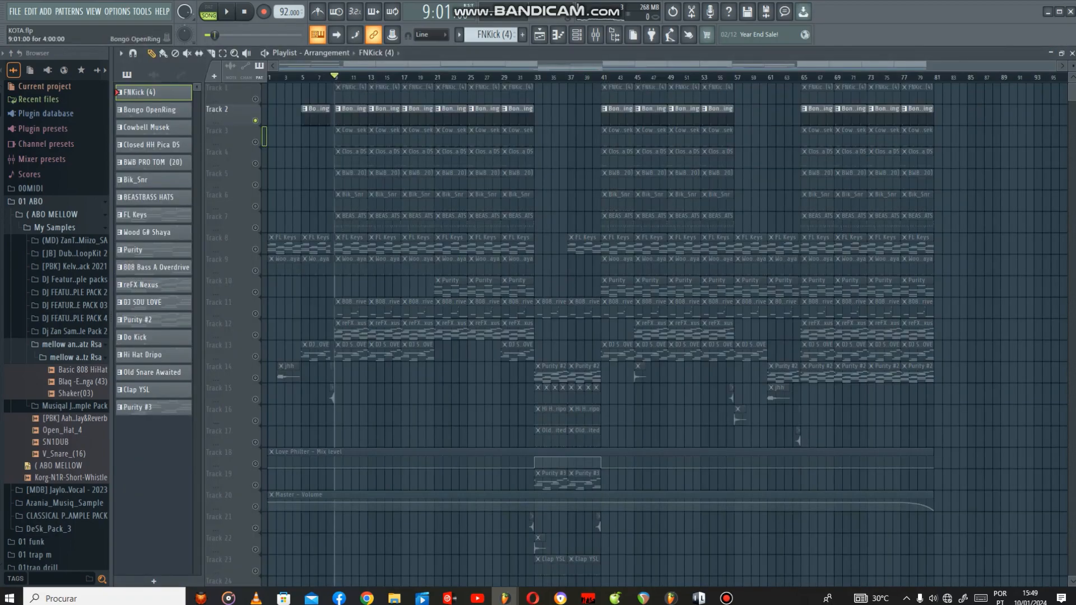
{"action": "left_click", "coordinate": [958, 114]}
{"action": "key", "text": "space"}
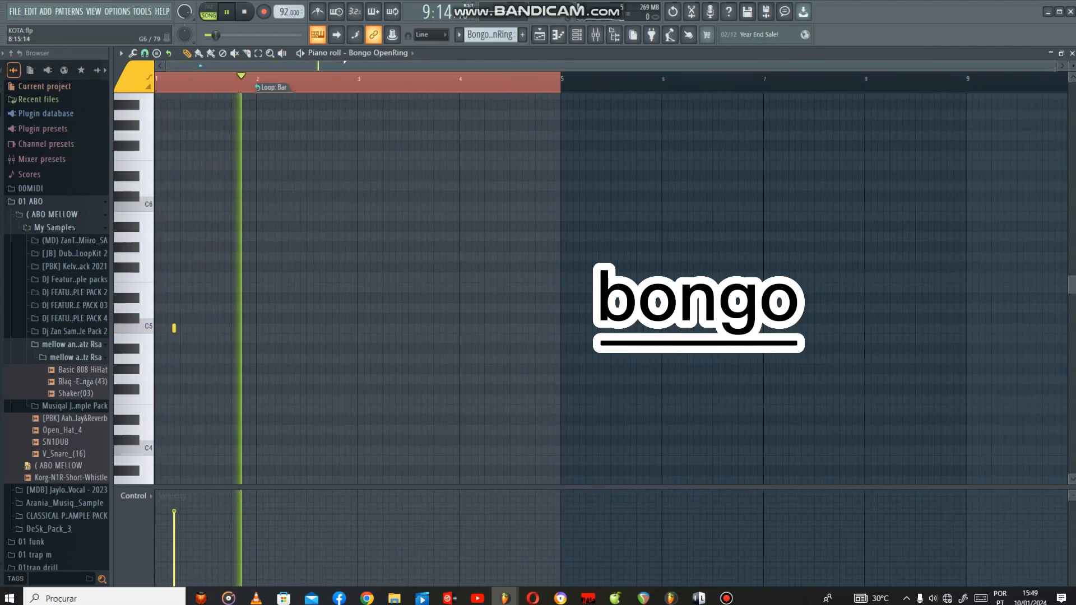
{"action": "key", "text": "space"}
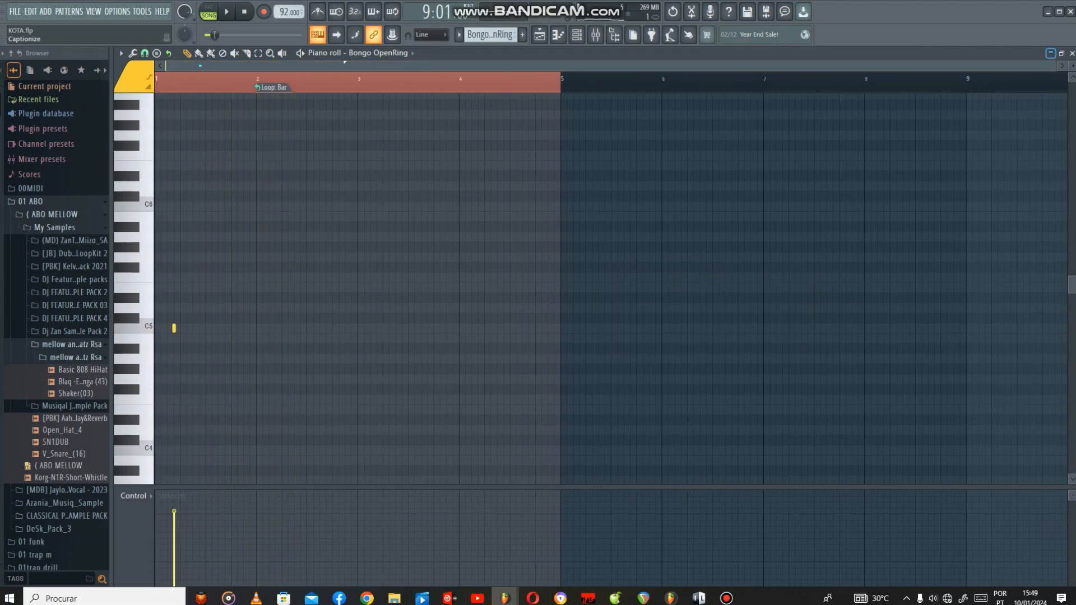
{"action": "left_click", "coordinate": [1051, 53]}
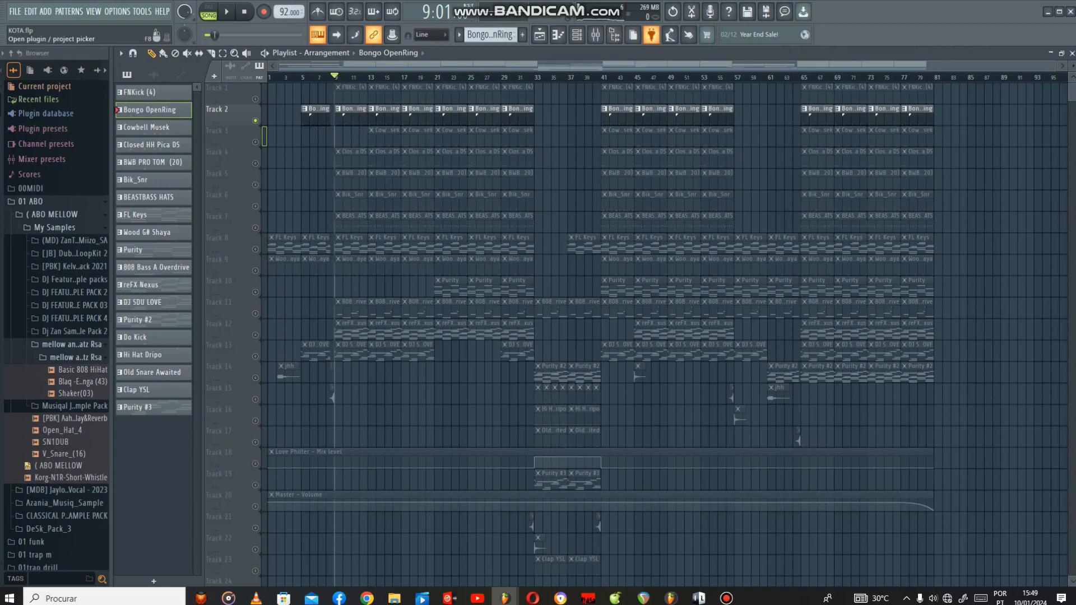
Step: Solo track 3 and audition the Cowbell Musek pattern in the maximized piano roll, then restore its size
{"action": "right_click", "coordinate": [255, 142]}
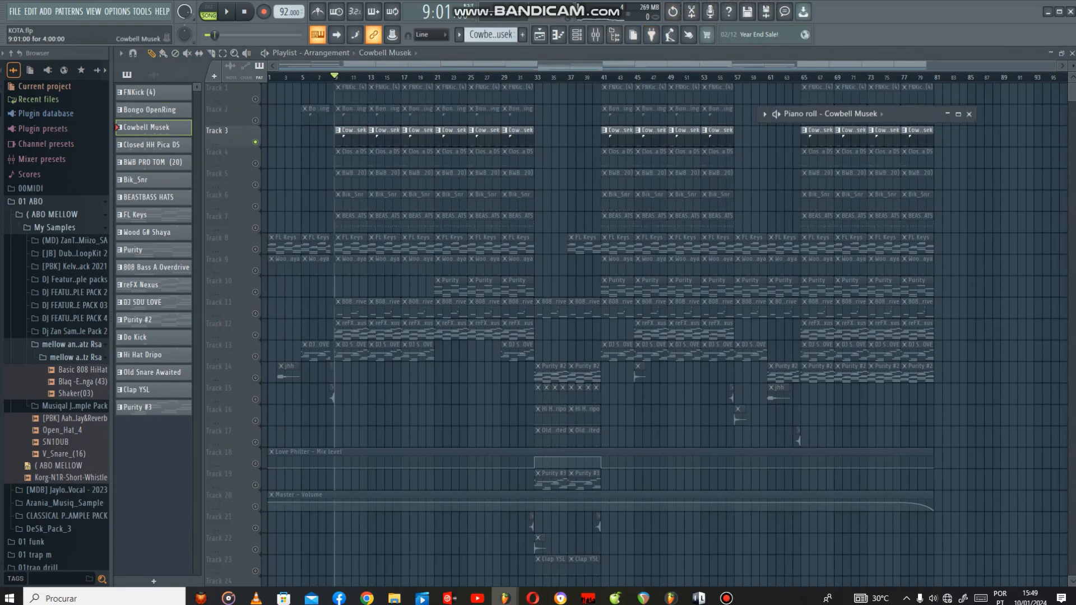
{"action": "left_click", "coordinate": [958, 114]}
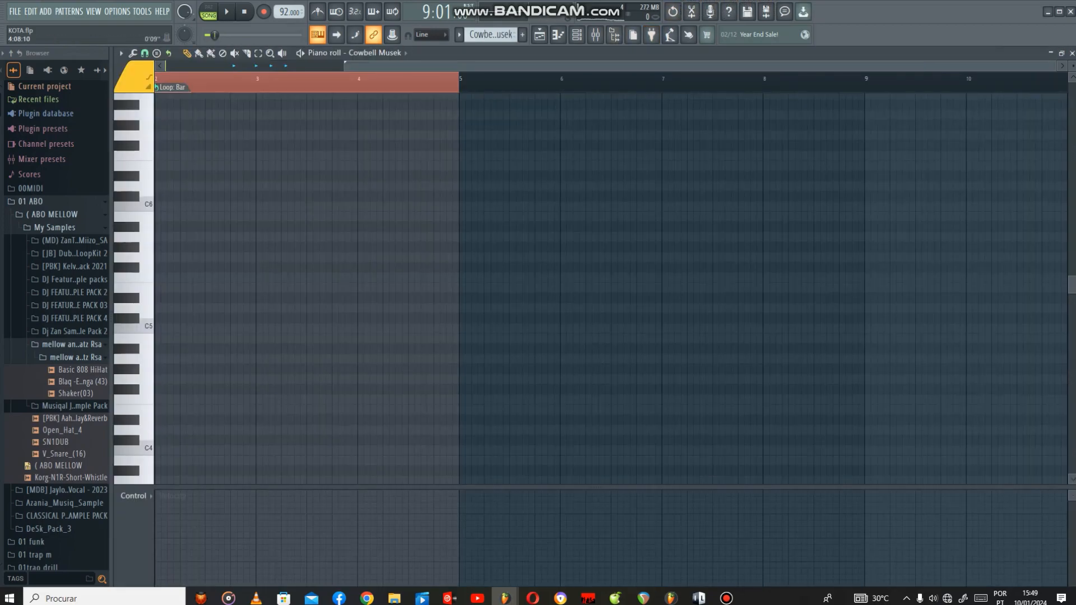
{"action": "key", "text": "space"}
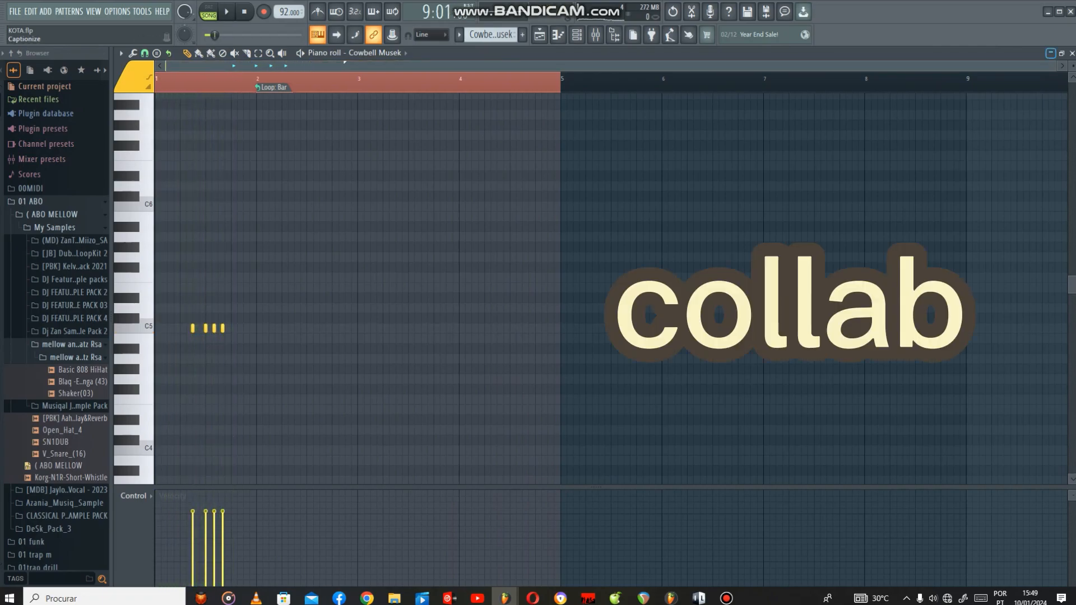
{"action": "left_click", "coordinate": [1050, 53]}
Step: Solo track 4 and audition the Closed HH Pica DS pattern in the maximized piano roll, then restore its size
{"action": "right_click", "coordinate": [255, 163]}
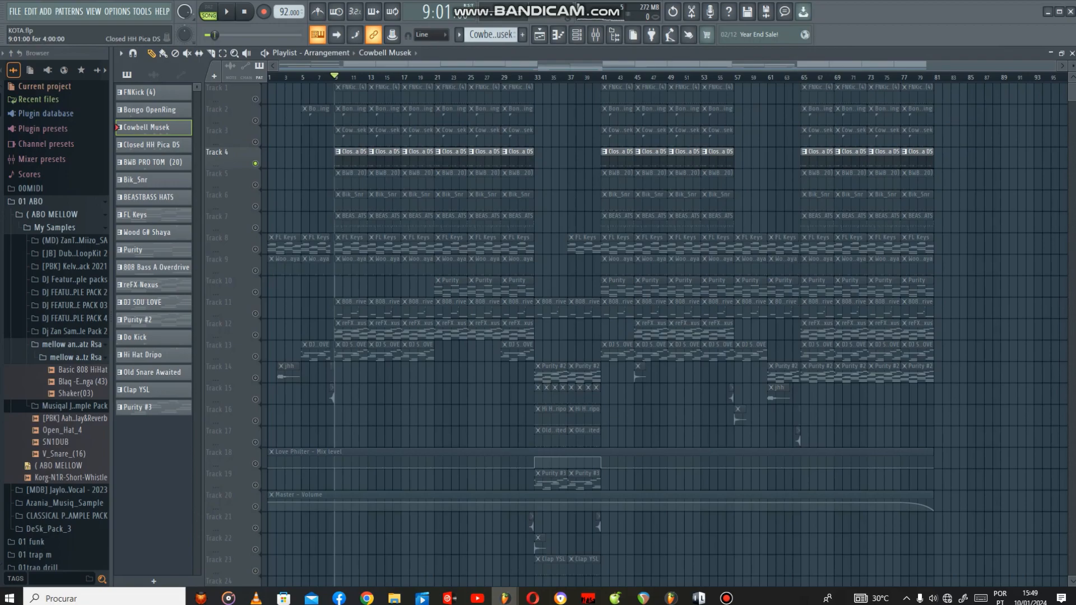
{"action": "left_click", "coordinate": [958, 114]}
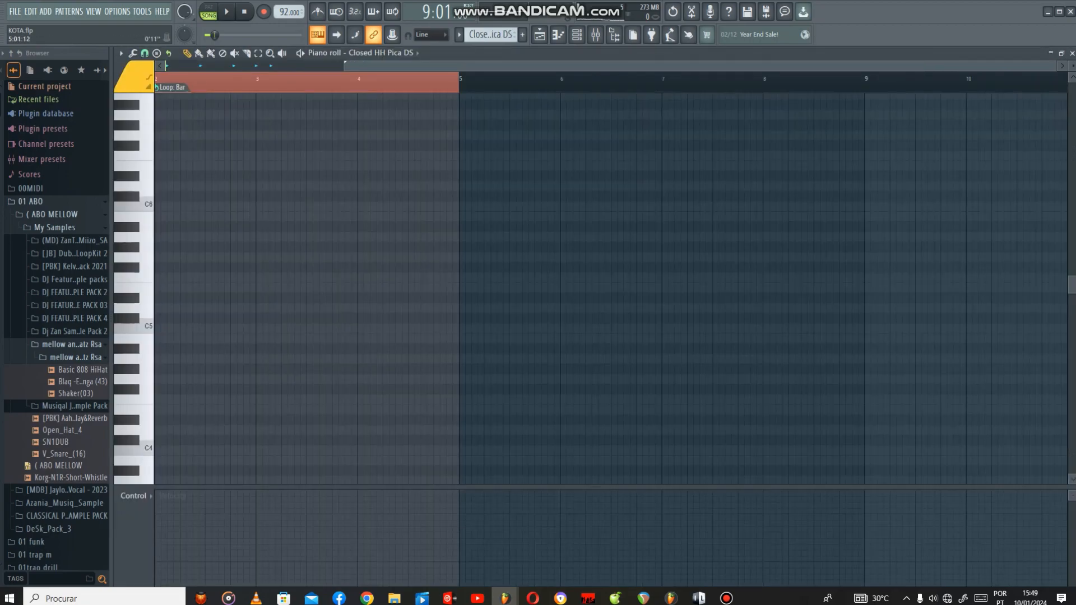
{"action": "key", "text": "space"}
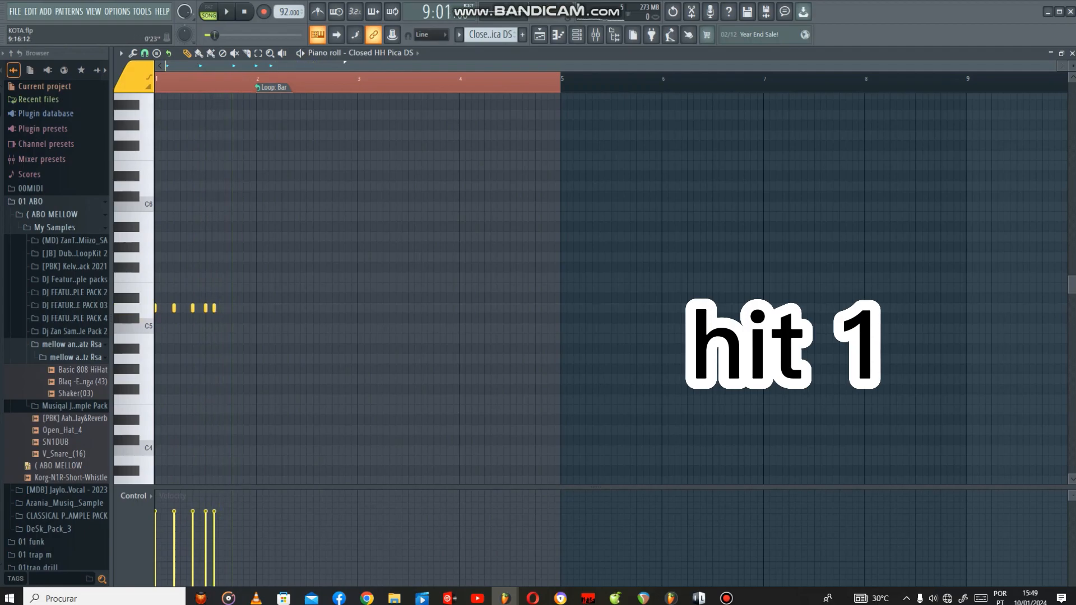
{"action": "left_click", "coordinate": [1050, 53]}
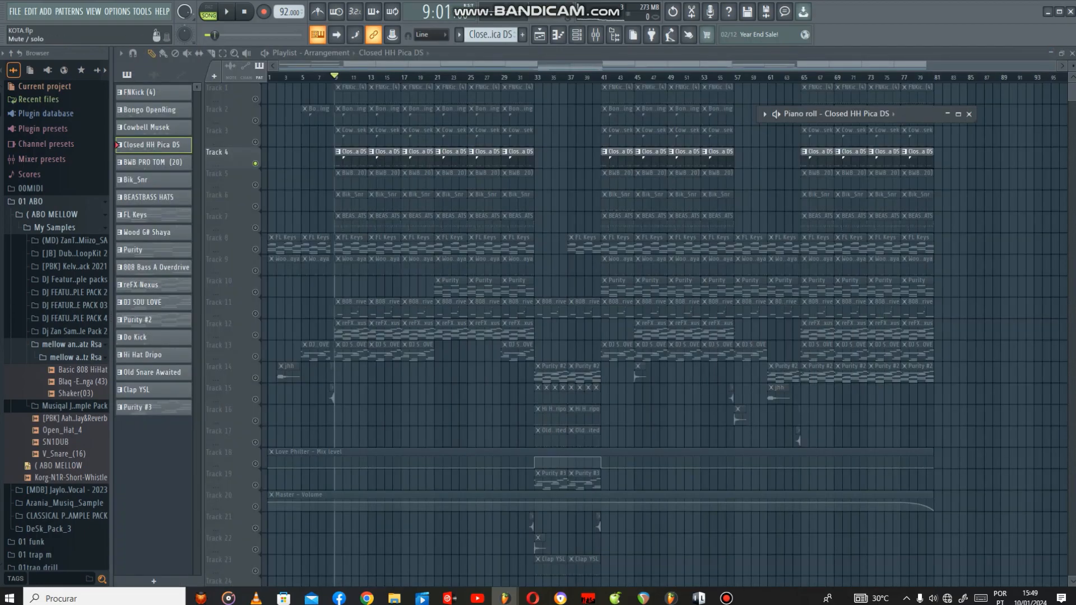
Step: Solo track 5 and audition the BWB PRO TOM (20) pattern in the maximized piano roll, then restore its size
{"action": "right_click", "coordinate": [255, 184]}
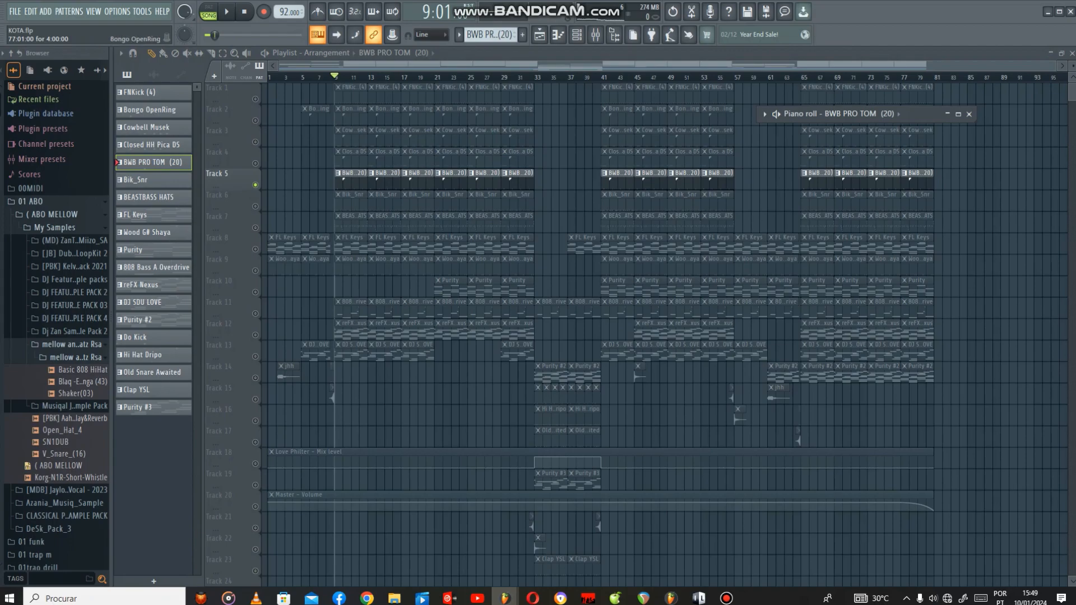
{"action": "left_click", "coordinate": [958, 114]}
{"action": "key", "text": "space"}
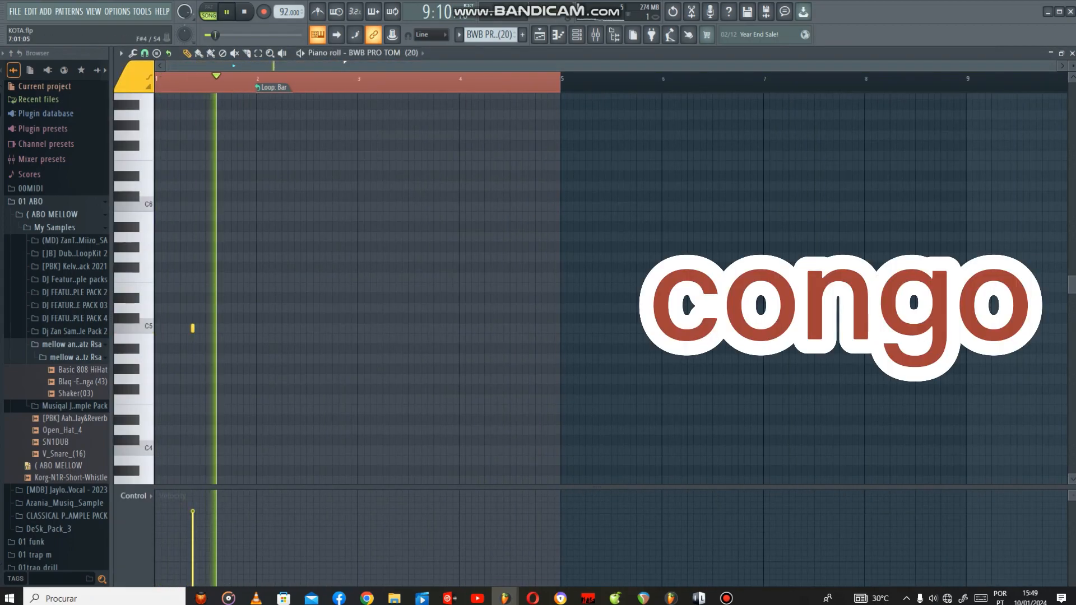
{"action": "left_click", "coordinate": [1050, 53]}
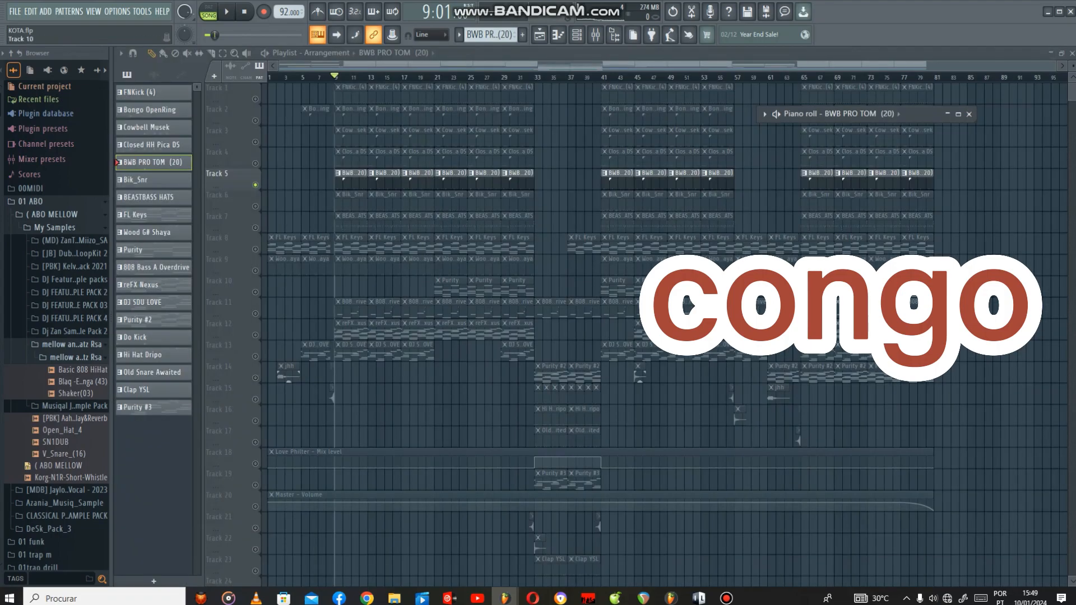
Step: Solo track 6 and audition the Bik_Snr snare pattern in the maximized piano roll, then restore its size
{"action": "right_click", "coordinate": [256, 206]}
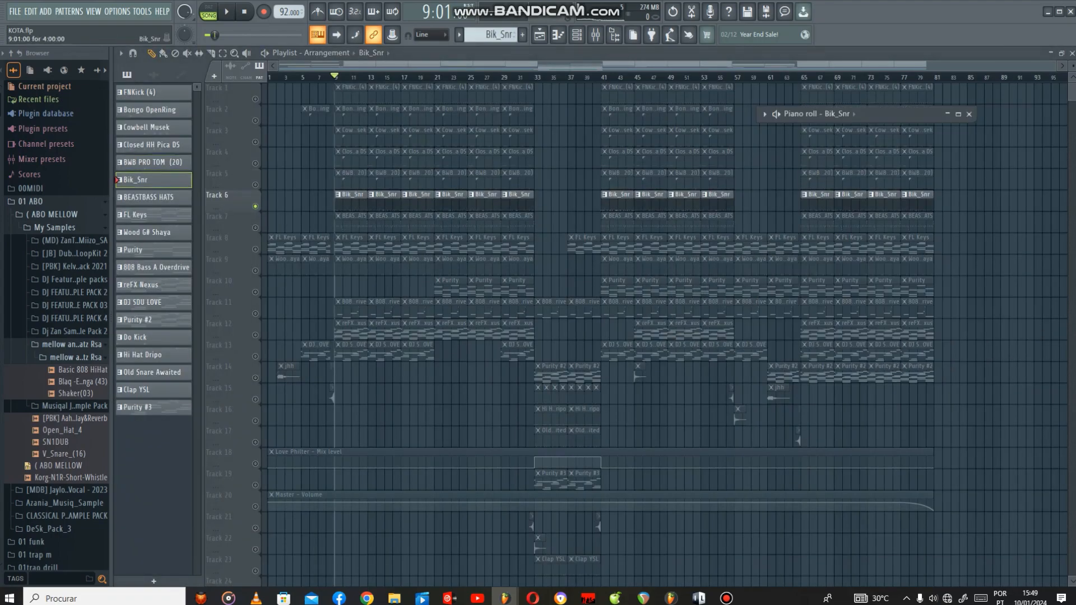
{"action": "left_click", "coordinate": [958, 114]}
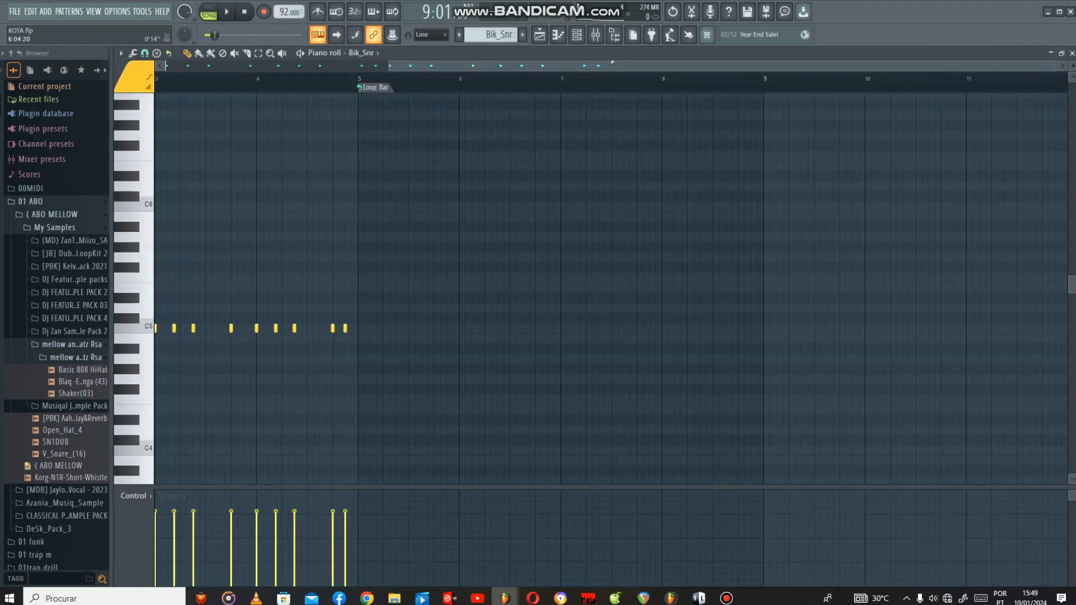
{"action": "key", "text": "space"}
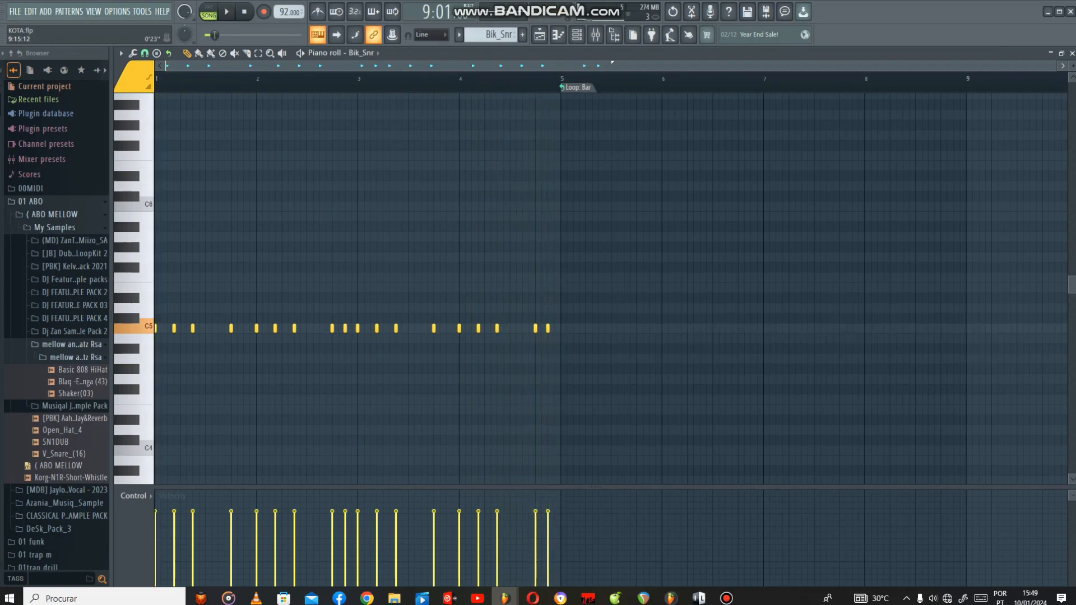
{"action": "left_click", "coordinate": [1051, 54]}
Step: Solo track 7, play the BEASTBASS HATS pattern in the maximized piano roll, and return to the playlist
{"action": "right_click", "coordinate": [255, 228]}
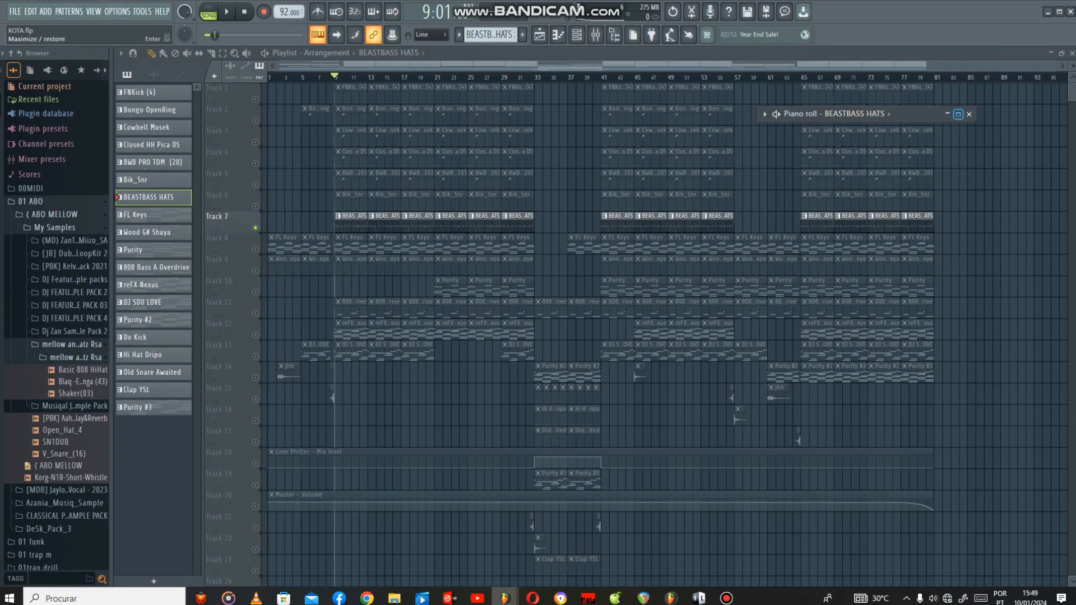
{"action": "left_click", "coordinate": [958, 113]}
{"action": "key", "text": "space"}
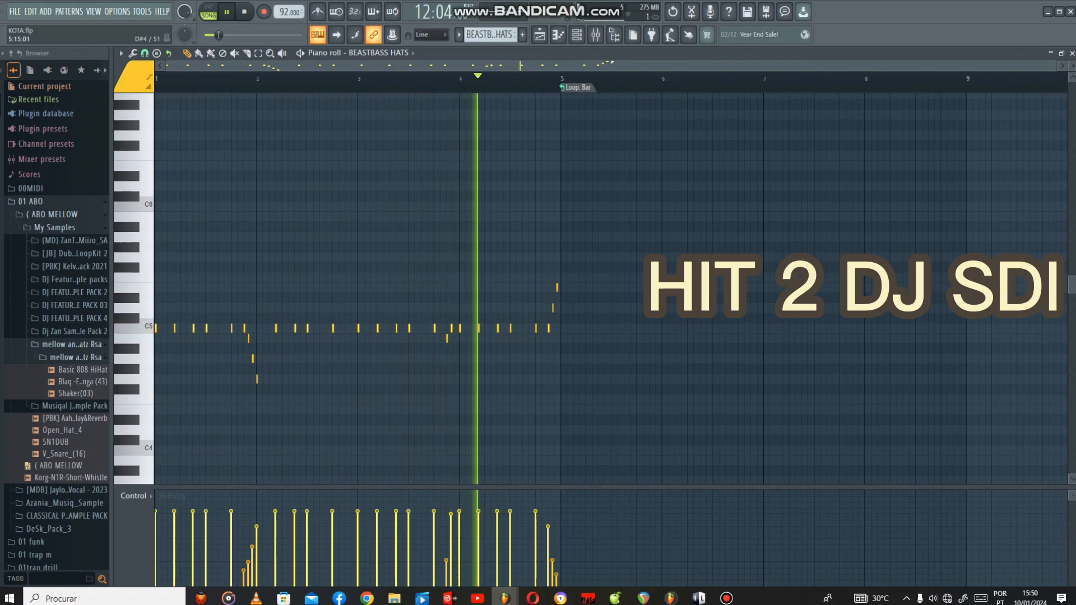
{"action": "key", "text": "space"}
{"action": "key", "text": "F5"}
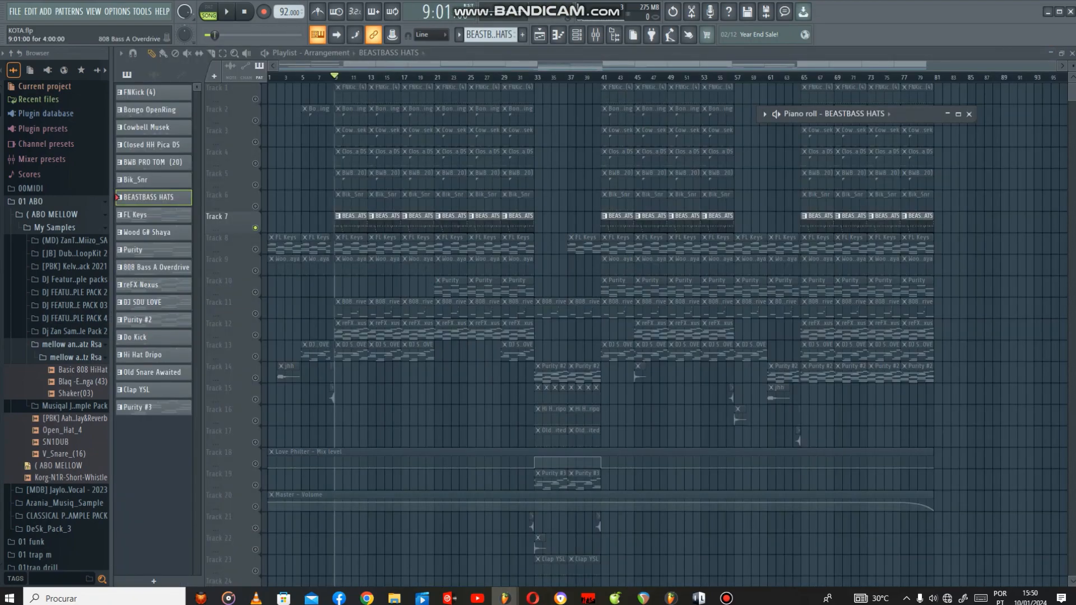
Step: Solo track 8, play the FL Keys chord pattern in the maximized piano roll, and return to the playlist
{"action": "right_click", "coordinate": [255, 250]}
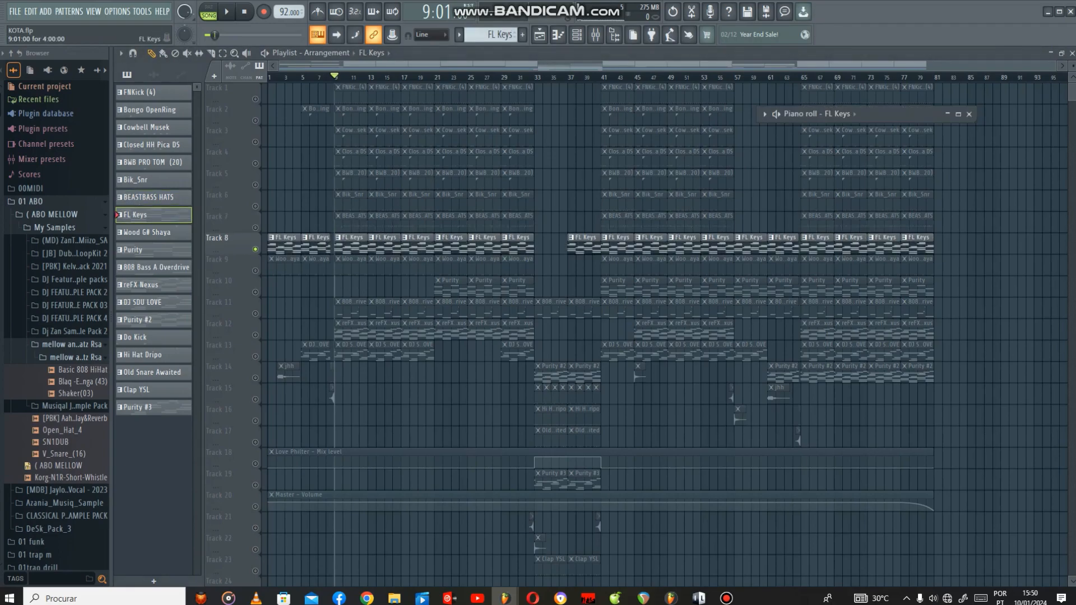
{"action": "left_click", "coordinate": [958, 113]}
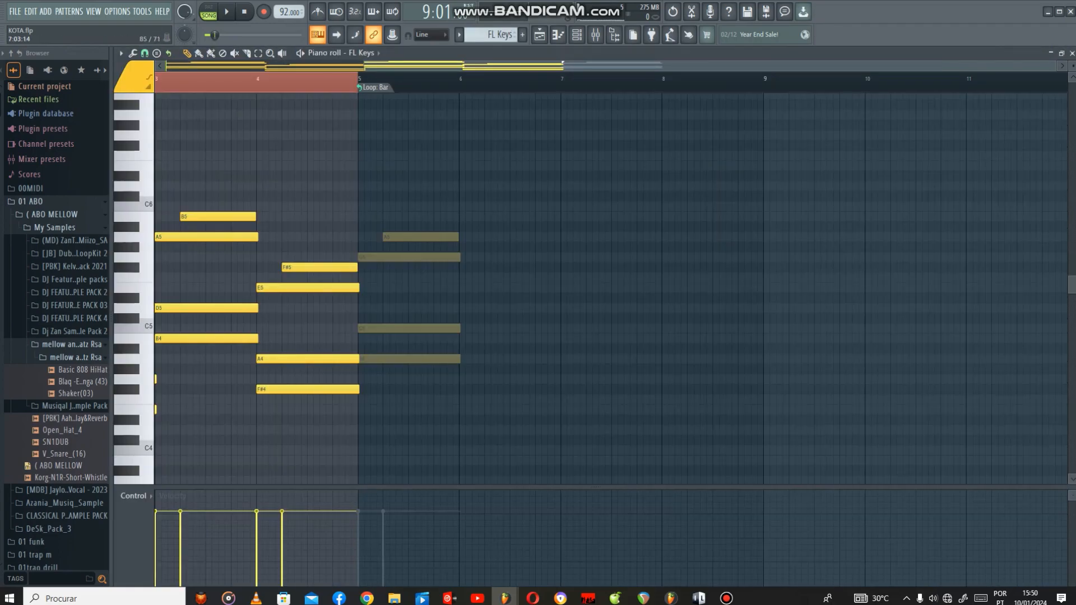
{"action": "key", "text": "space"}
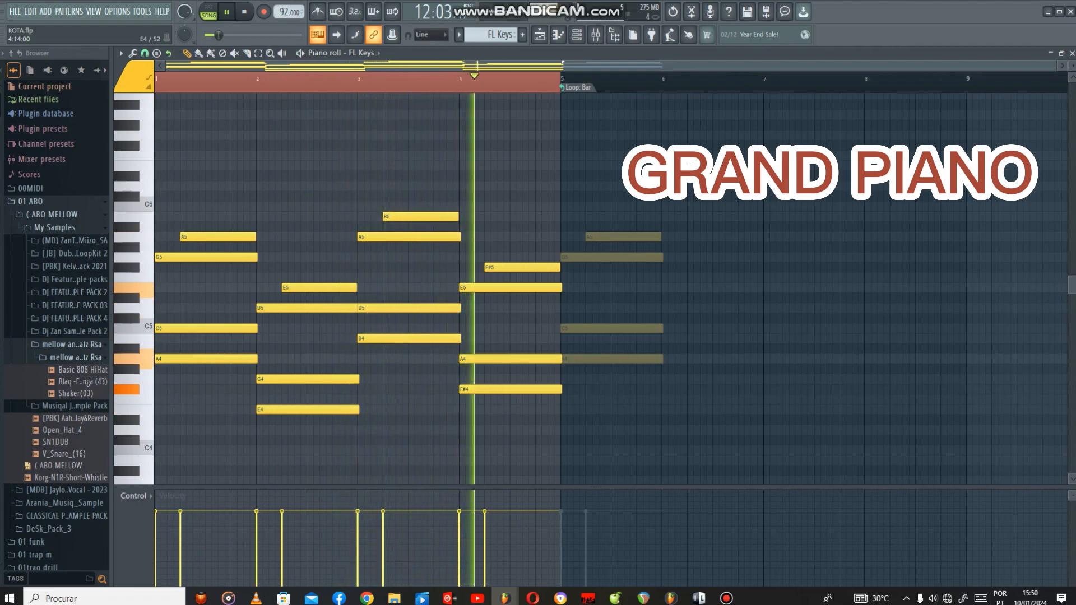
{"action": "key", "text": "space"}
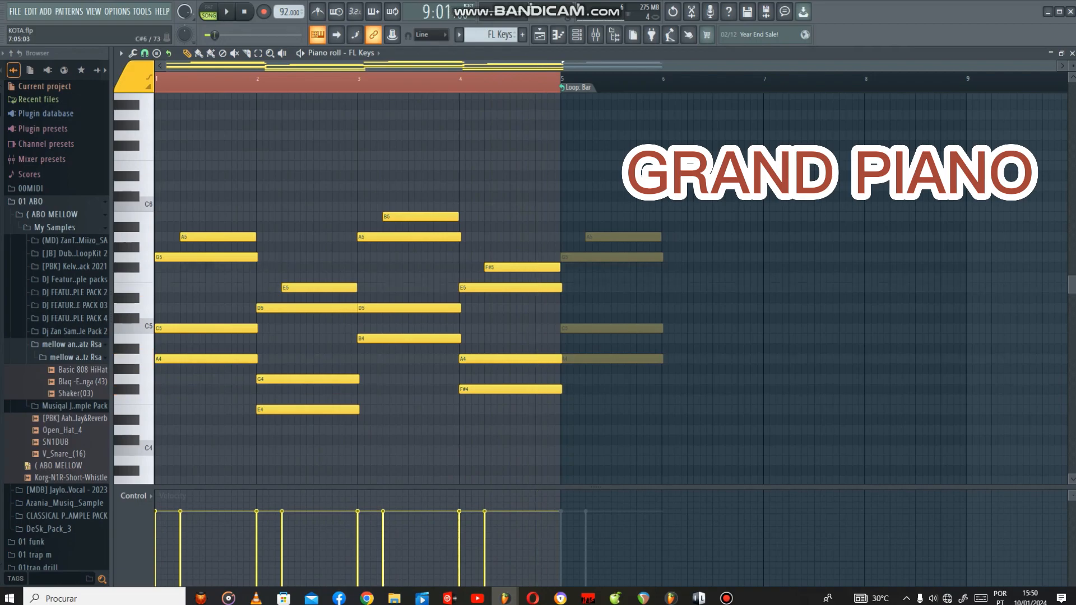
{"action": "left_click", "coordinate": [1061, 52]}
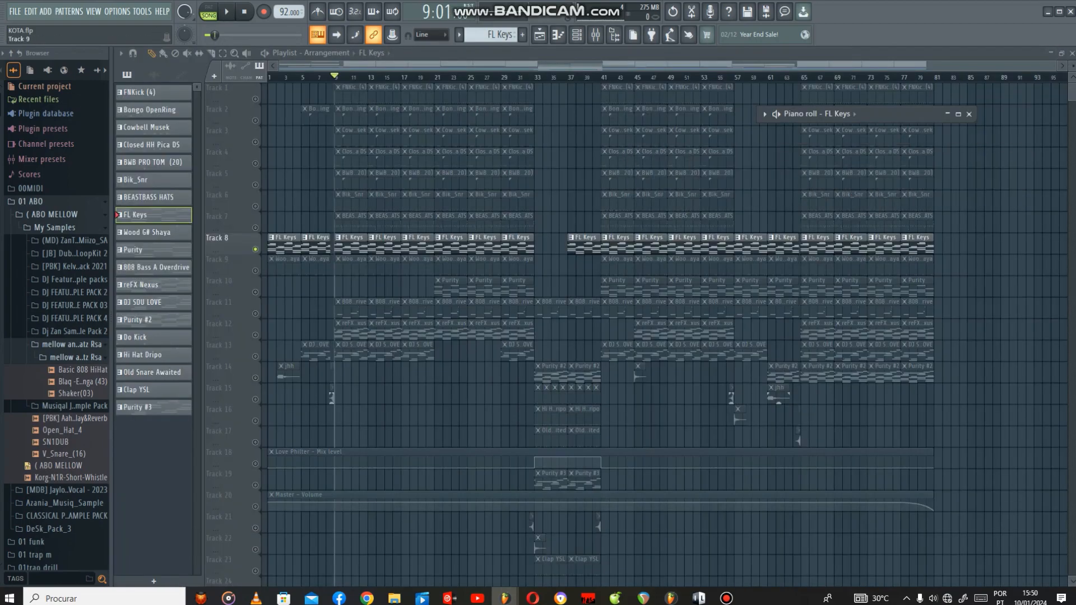
Step: Unmute track 9, mute track 8, and audition the Wood G# Shaya pattern in the maximized piano roll before returning to the playlist
{"action": "left_click", "coordinate": [255, 270]}
{"action": "left_click", "coordinate": [255, 249]}
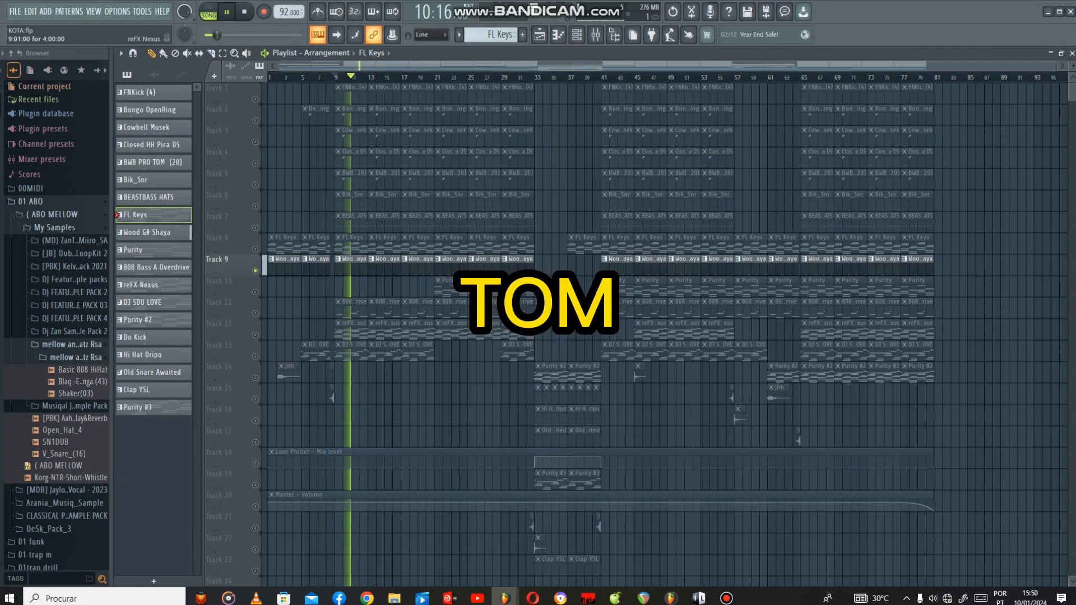
{"action": "double_click", "coordinate": [360, 268]}
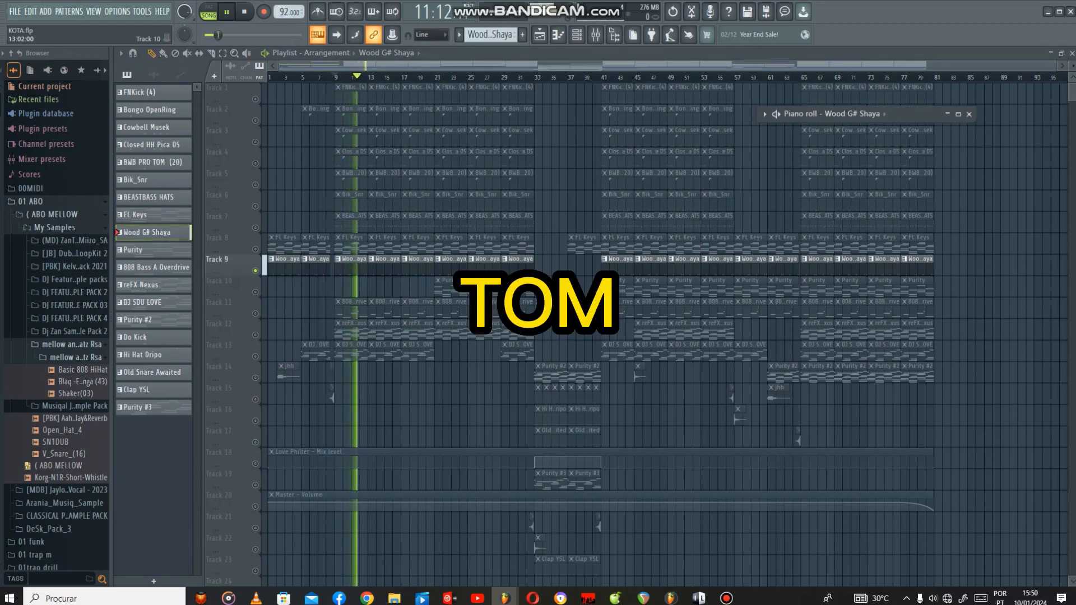
{"action": "left_click", "coordinate": [957, 114]}
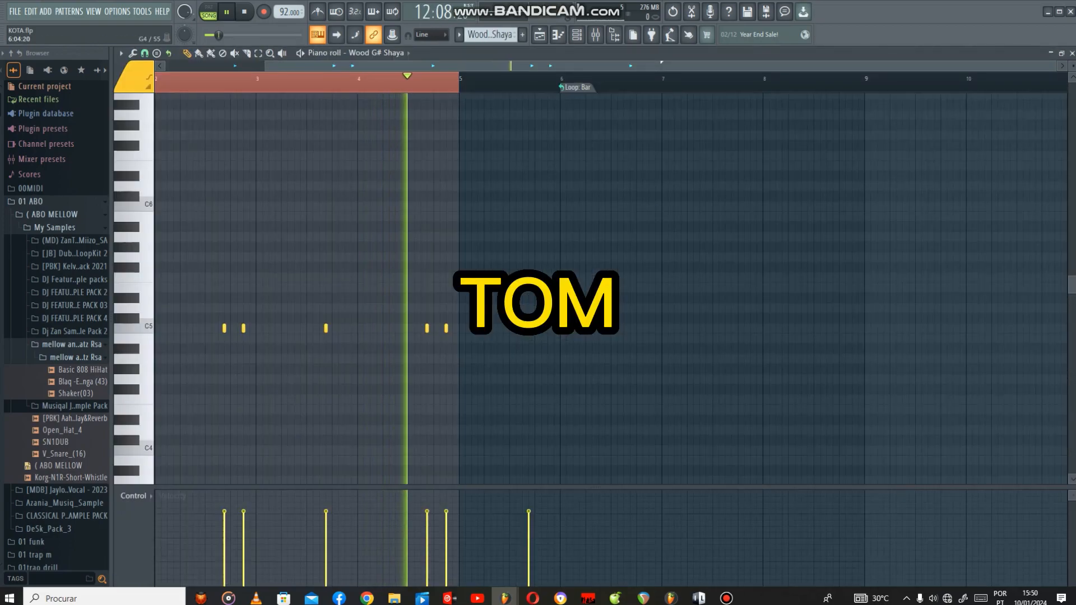
{"action": "key", "text": "space"}
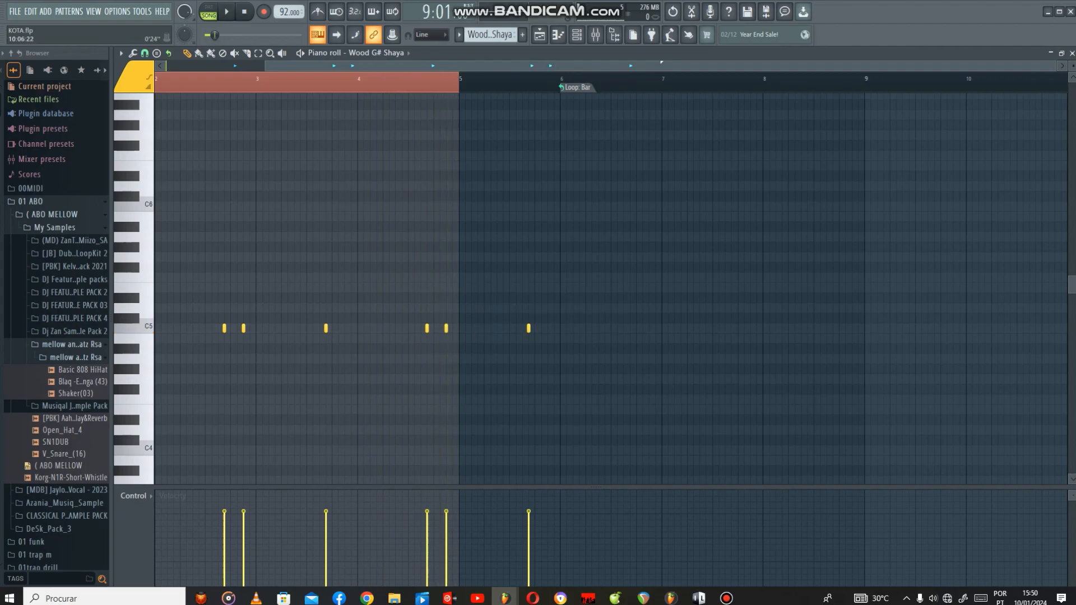
{"action": "left_click", "coordinate": [1051, 53]}
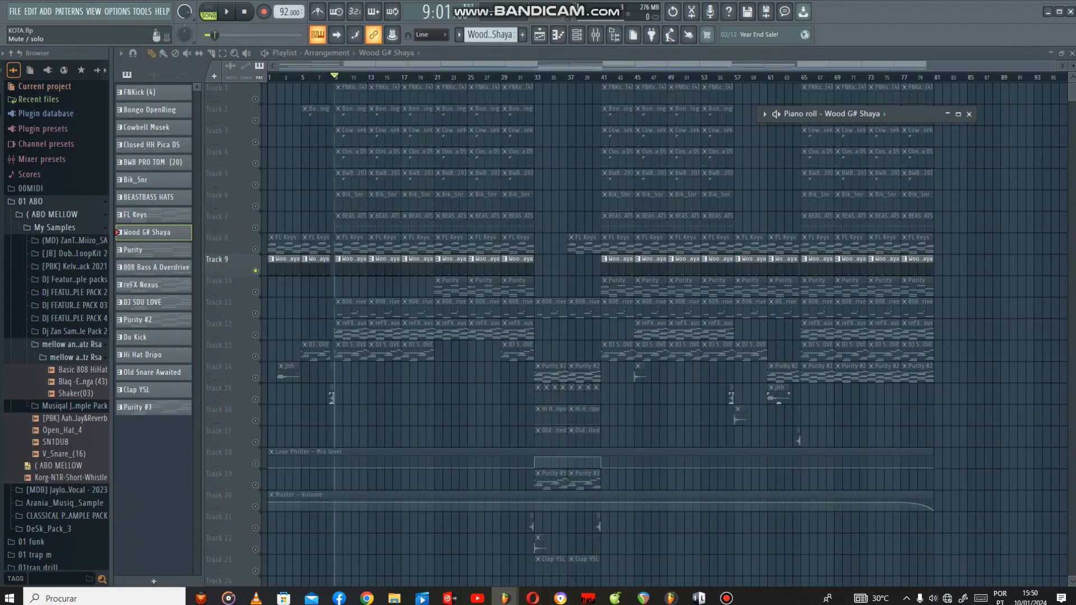
Step: Solo track 11 and examine the 808 Bass A Overdrive pattern's notes in the maximized piano roll
{"action": "right_click", "coordinate": [254, 314]}
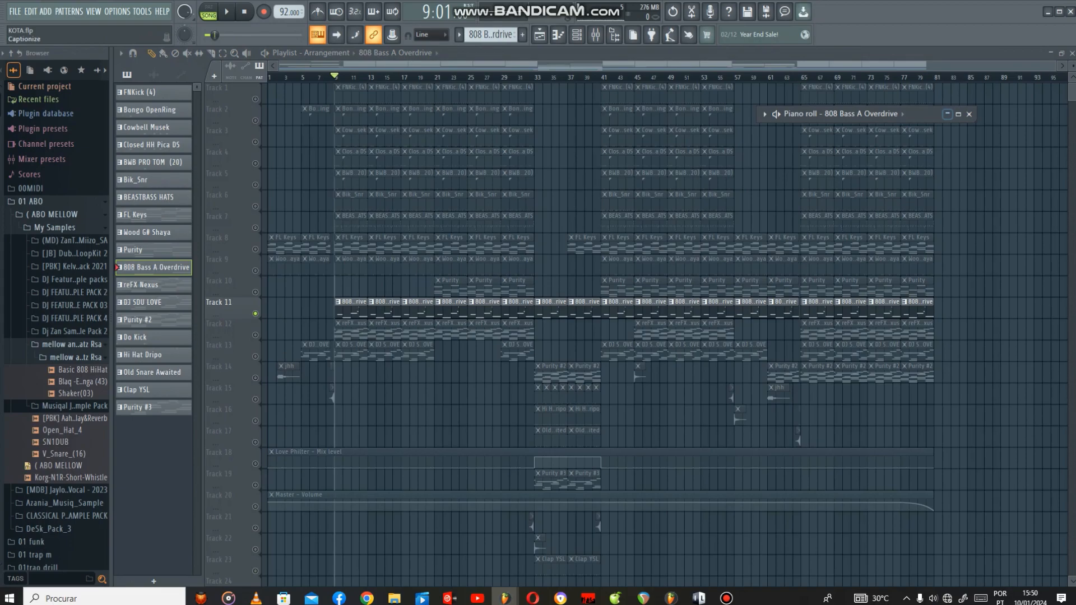
{"action": "left_click", "coordinate": [958, 114]}
{"action": "left_click_drag", "start_coordinate": [566, 66], "coordinate": [336, 66]}
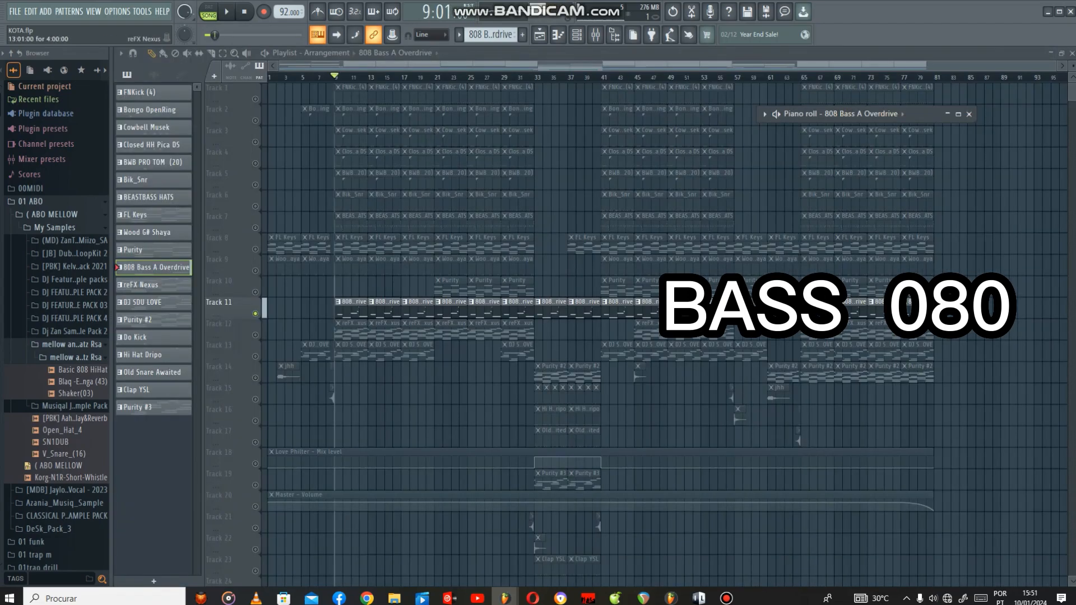
Step: Solo track 12 and play the reFX Nexus pattern in the maximized piano roll
{"action": "right_click", "coordinate": [255, 335]}
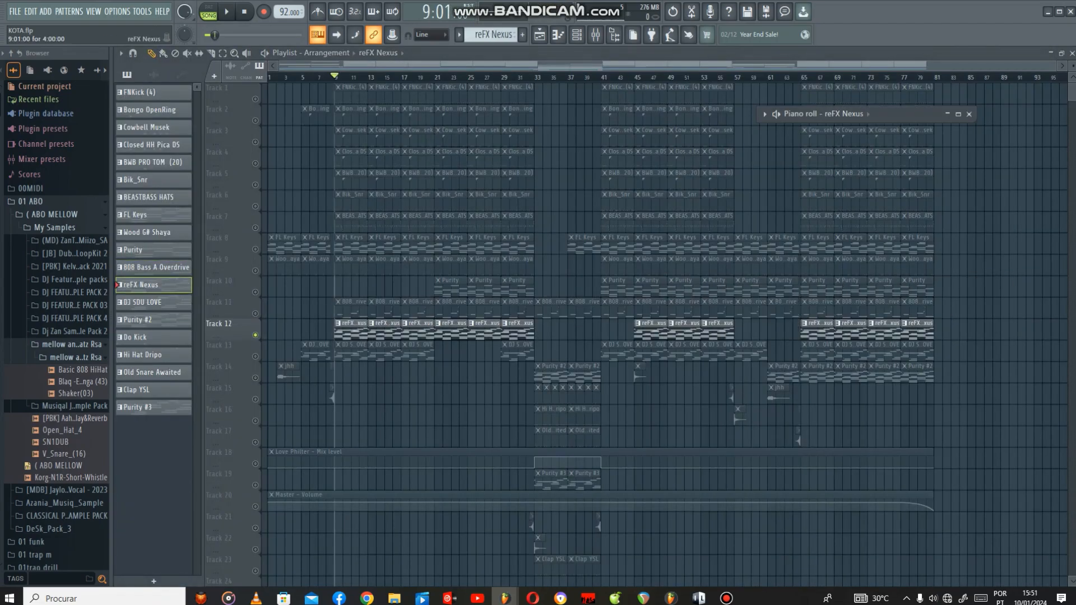
{"action": "left_click", "coordinate": [957, 114]}
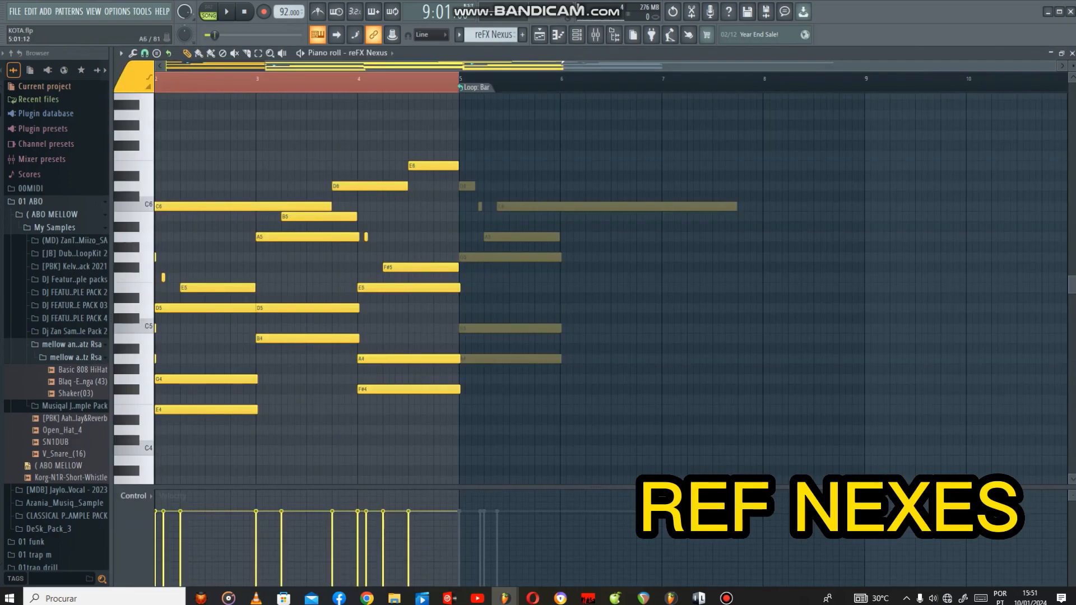
{"action": "key", "text": "space"}
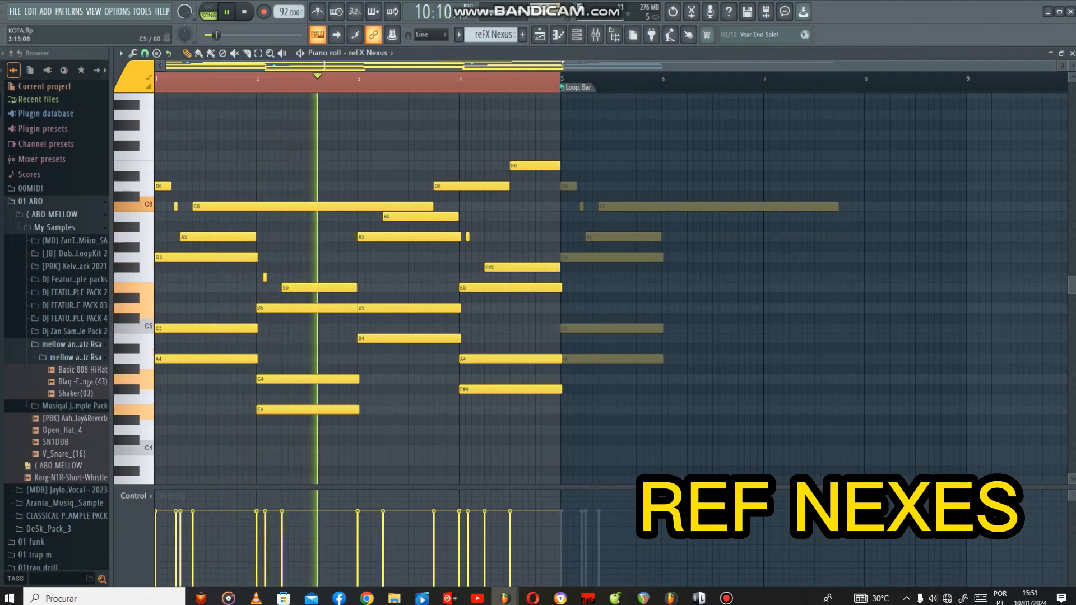
Step: Show the reFX Nexus plugin with its AR Roulette preset from the channel rack, then stop playback and return to the playlist
{"action": "left_click", "coordinate": [576, 35]}
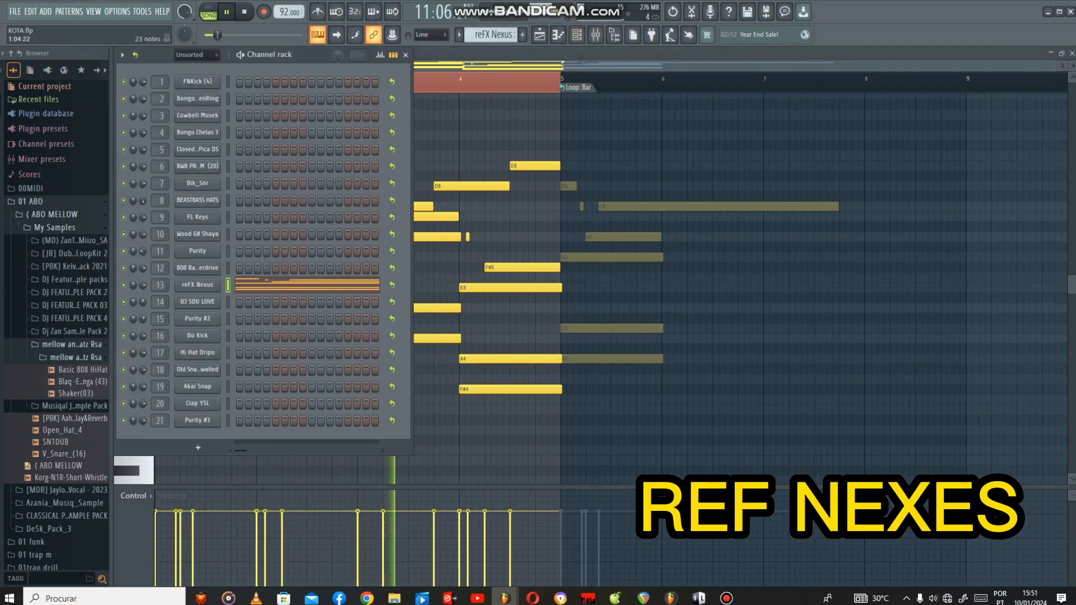
{"action": "left_click", "coordinate": [197, 285]}
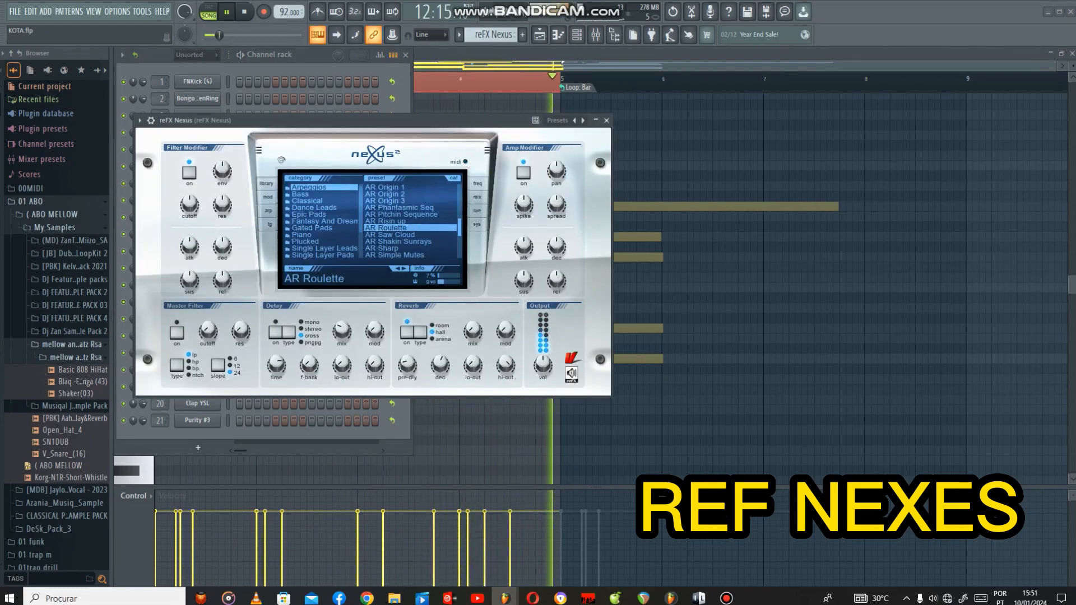
{"action": "left_click", "coordinate": [596, 120]}
{"action": "left_click", "coordinate": [406, 54]}
{"action": "key", "text": "space"}
{"action": "left_click", "coordinate": [1051, 53]}
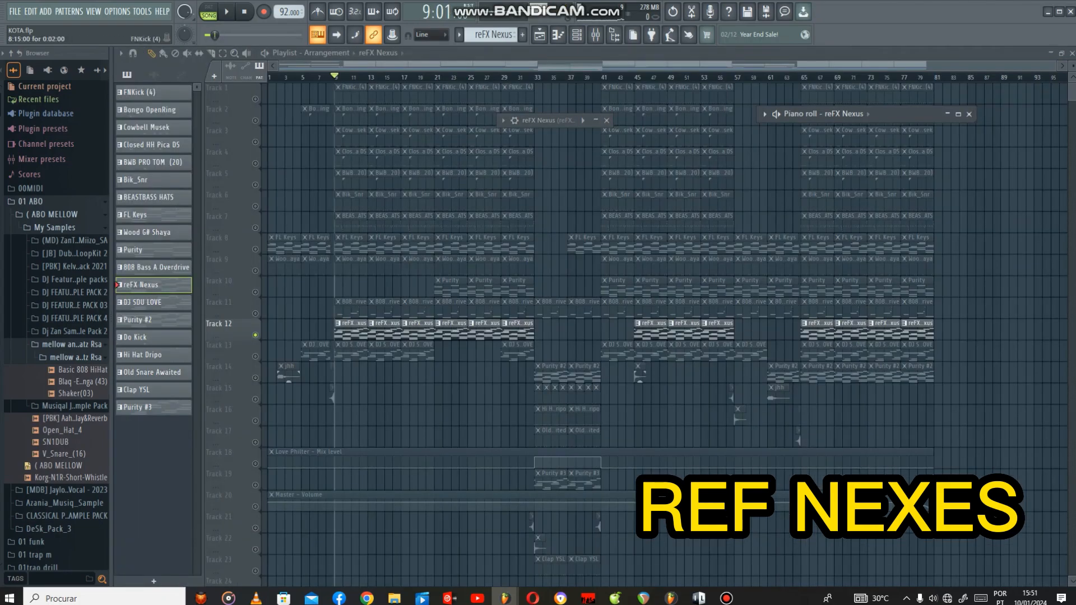
Step: Solo track 13, play the DJ SDU LOVE pattern in the maximized piano roll, and return to the playlist
{"action": "right_click", "coordinate": [255, 357]}
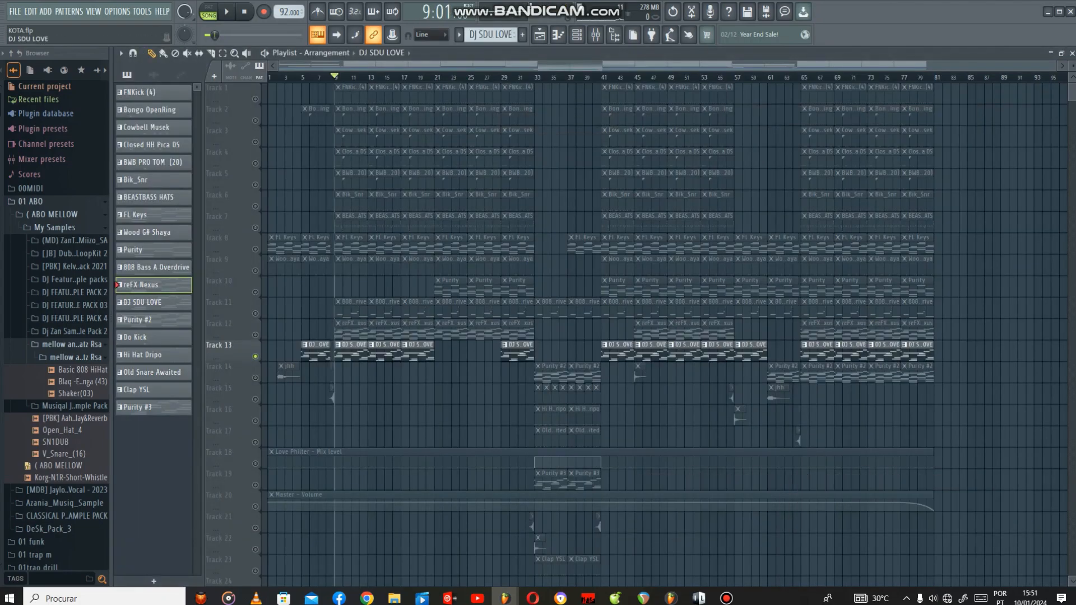
{"action": "left_click", "coordinate": [957, 114]}
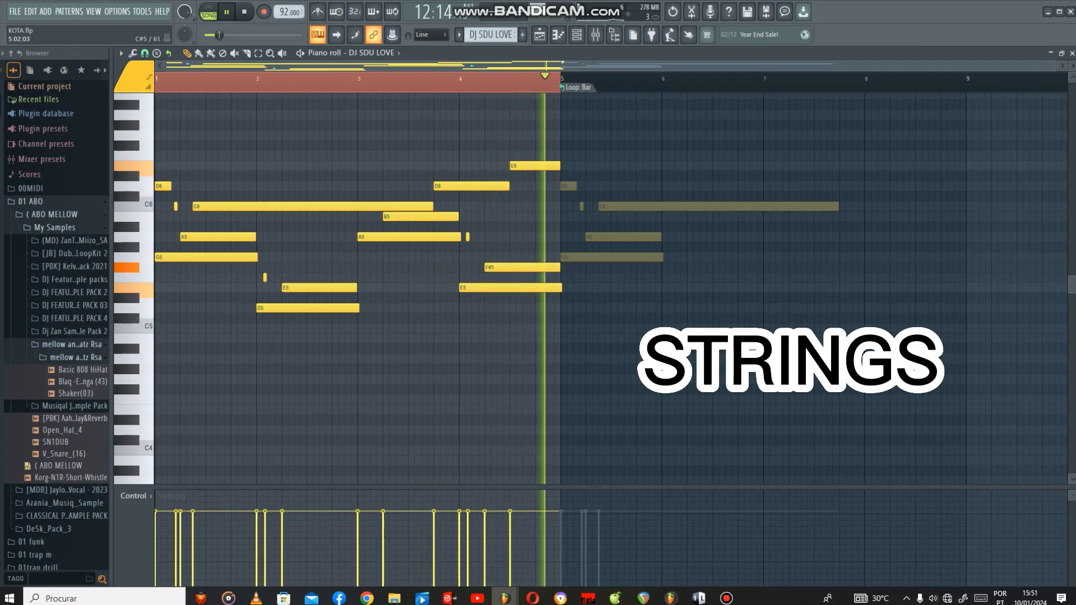
{"action": "key", "text": "space"}
{"action": "key", "text": "F5"}
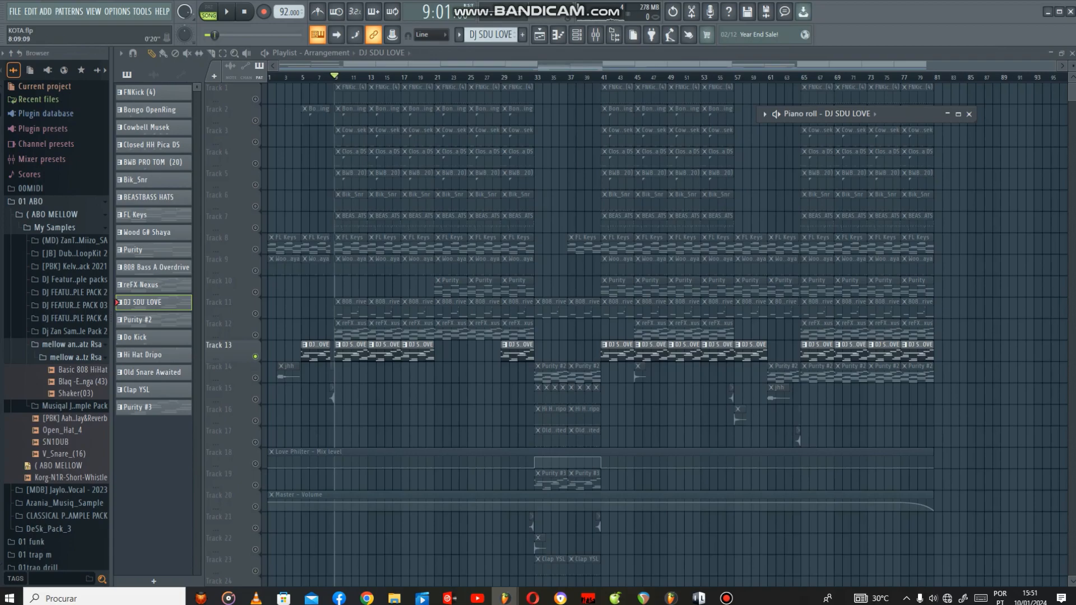
Step: Move the playlist playback position to bar 33 and solo track 14
{"action": "left_click", "coordinate": [330, 77]}
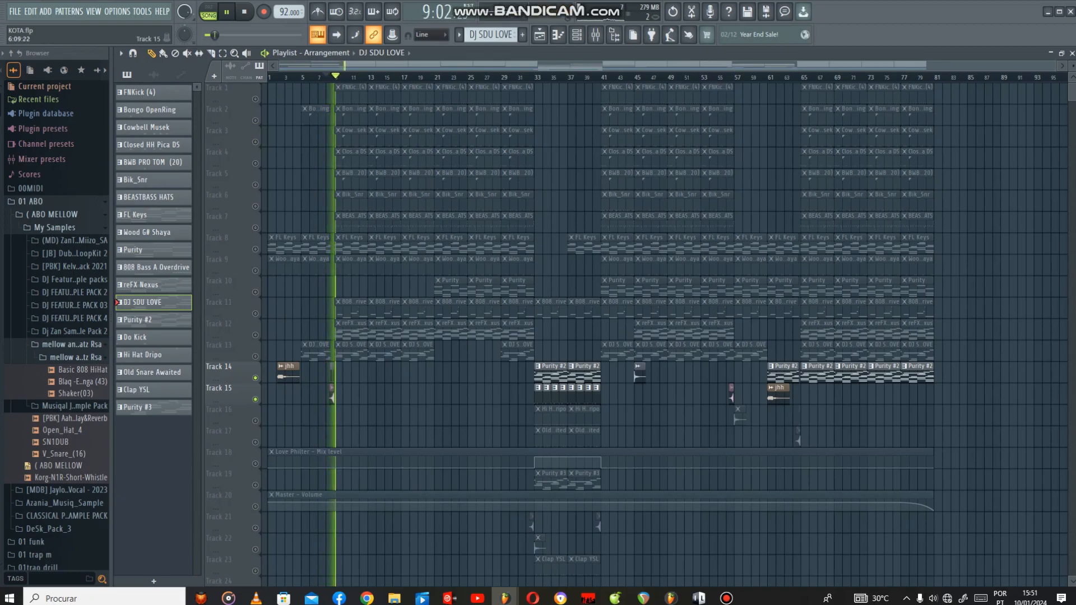
{"action": "left_click", "coordinate": [255, 378]}
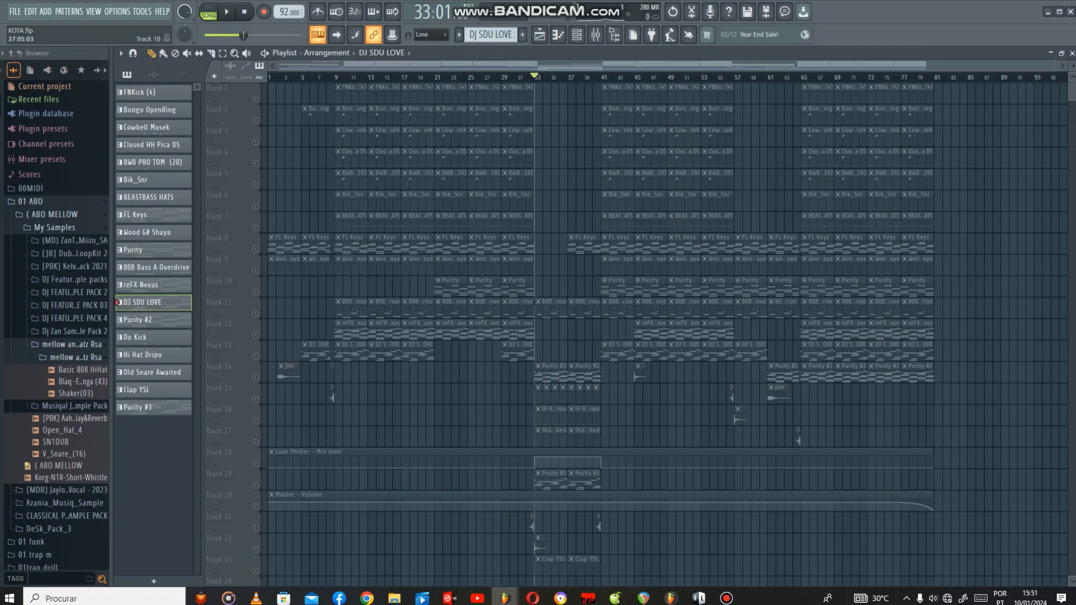
{"action": "scroll", "coordinate": [229, 336], "scroll_direction": "down", "scroll_amount": 2}
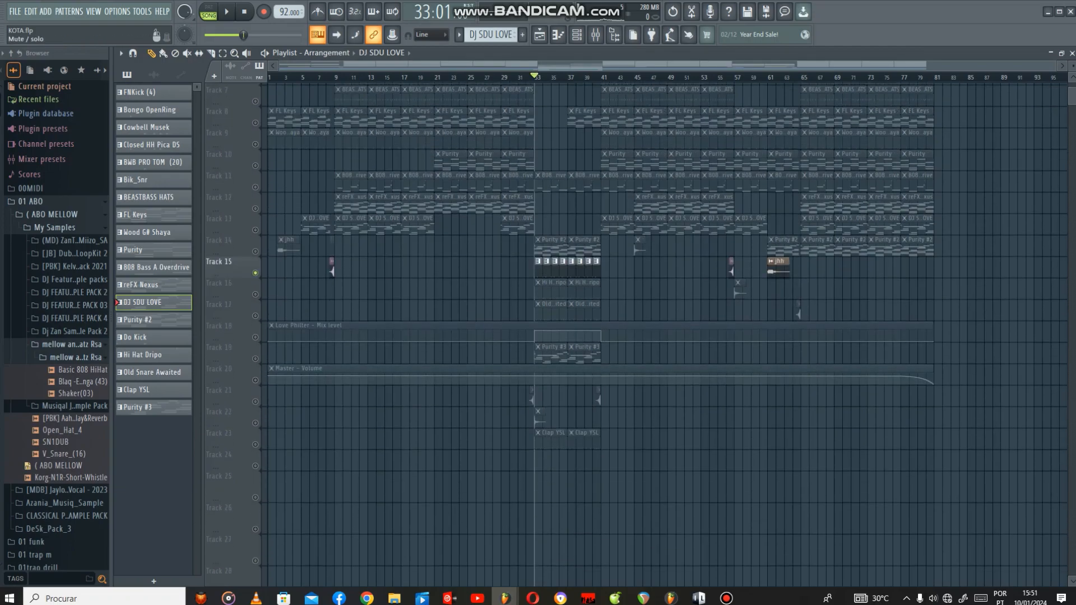
{"action": "left_click", "coordinate": [255, 273]}
{"action": "left_click", "coordinate": [255, 252]}
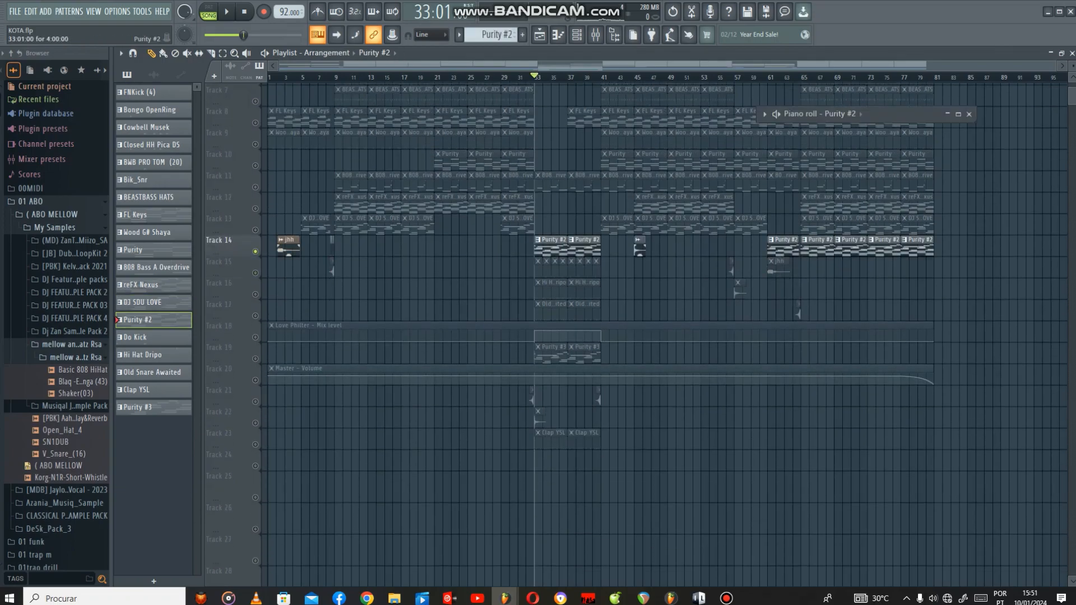
Step: Play the Purity #2 pattern in the maximized piano roll and return to the playlist
{"action": "left_click", "coordinate": [958, 114]}
{"action": "key", "text": "space"}
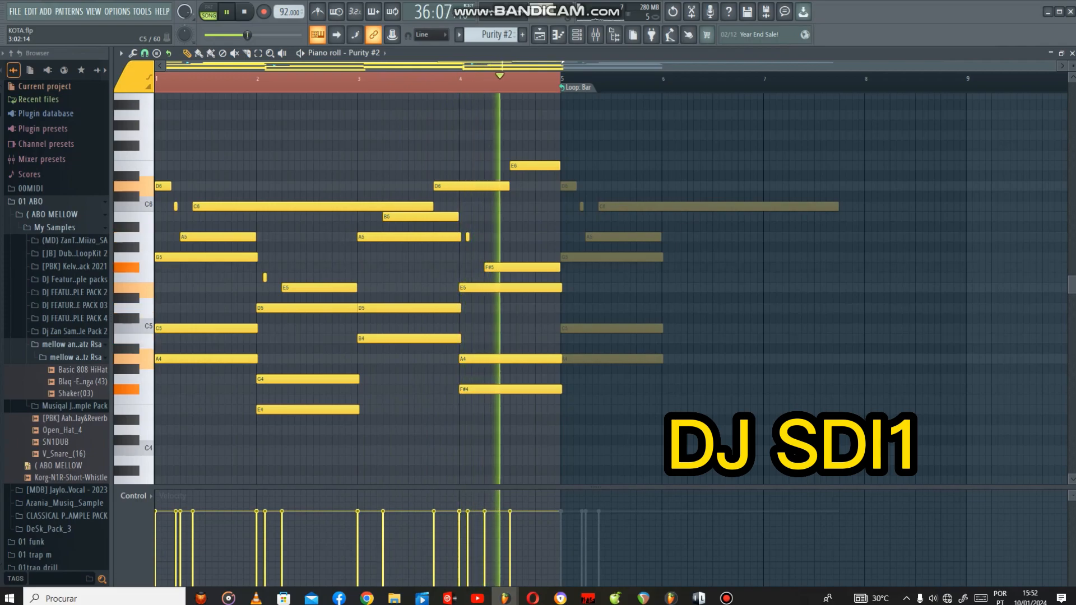
{"action": "key", "text": "space"}
{"action": "key", "text": "F5"}
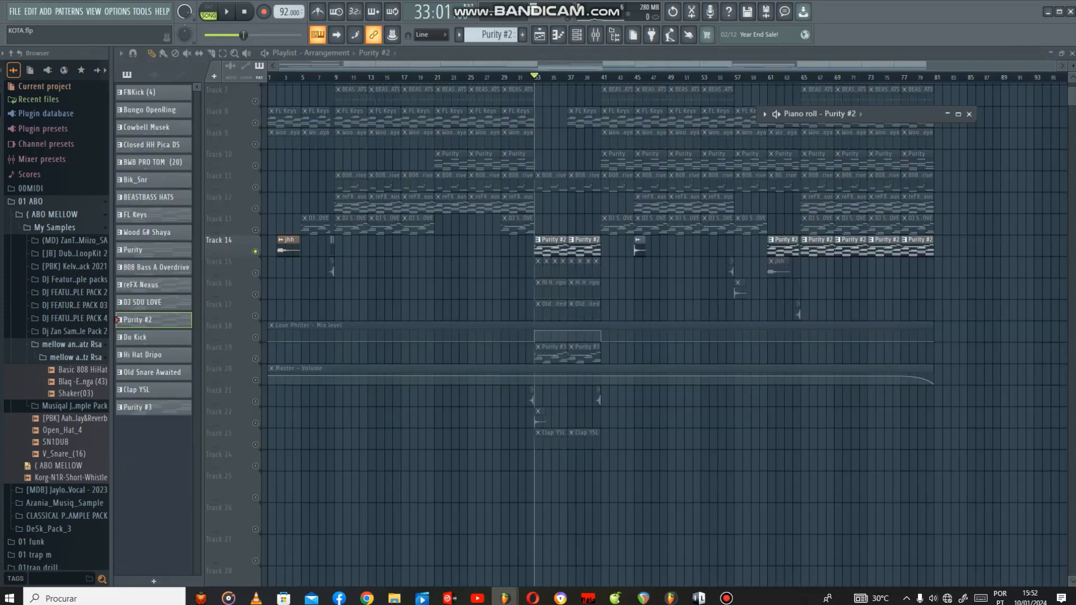
Step: Solo track 15 and play the Do Kick pattern from bar 33 in the maximized piano roll
{"action": "right_click", "coordinate": [255, 273]}
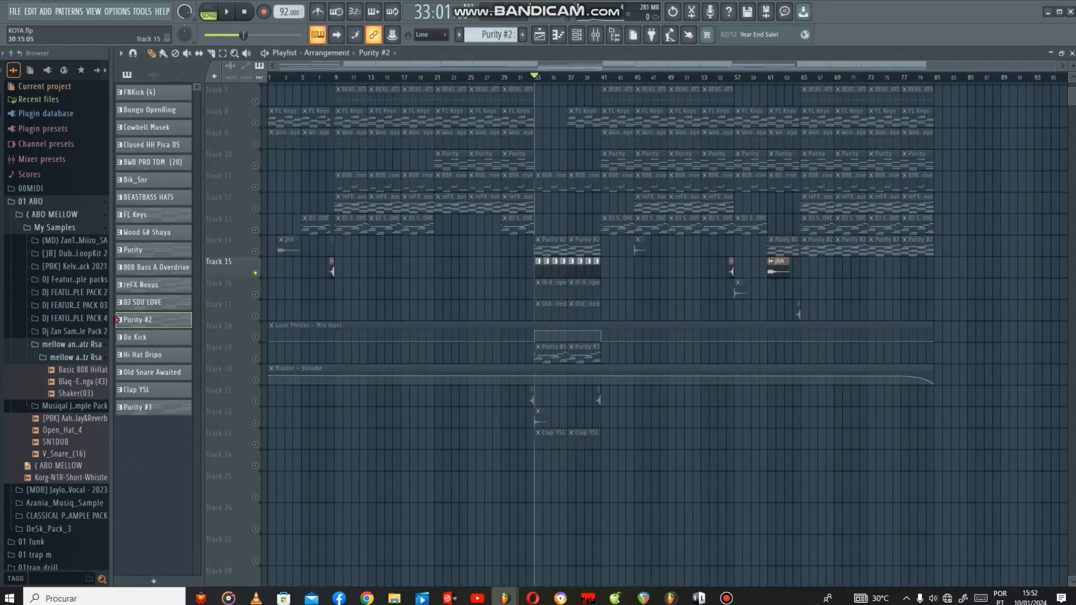
{"action": "key", "text": "space"}
{"action": "double_click", "coordinate": [539, 271]}
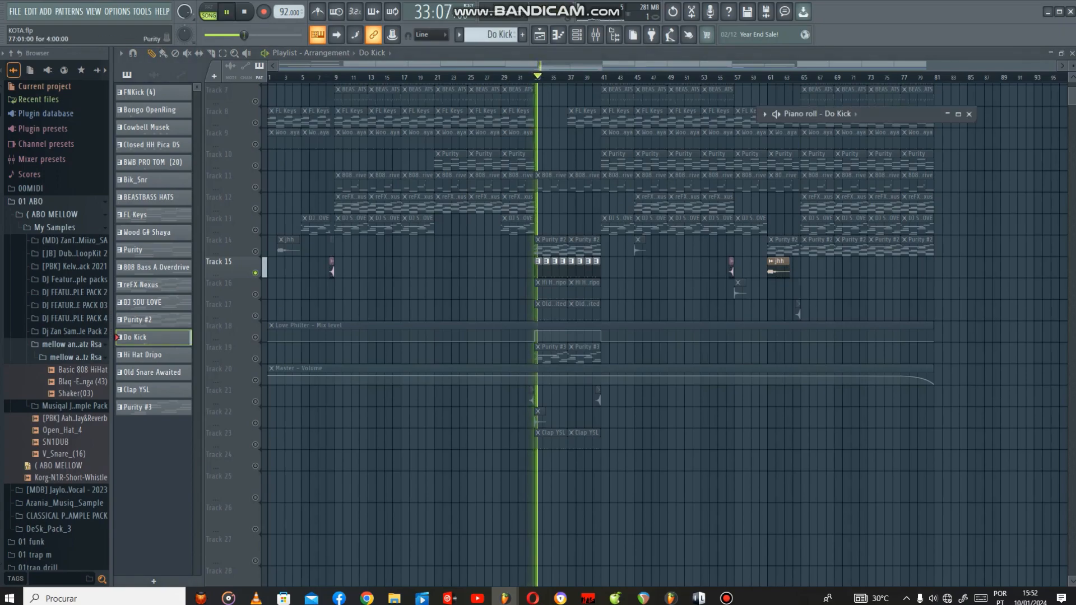
{"action": "left_click", "coordinate": [959, 115]}
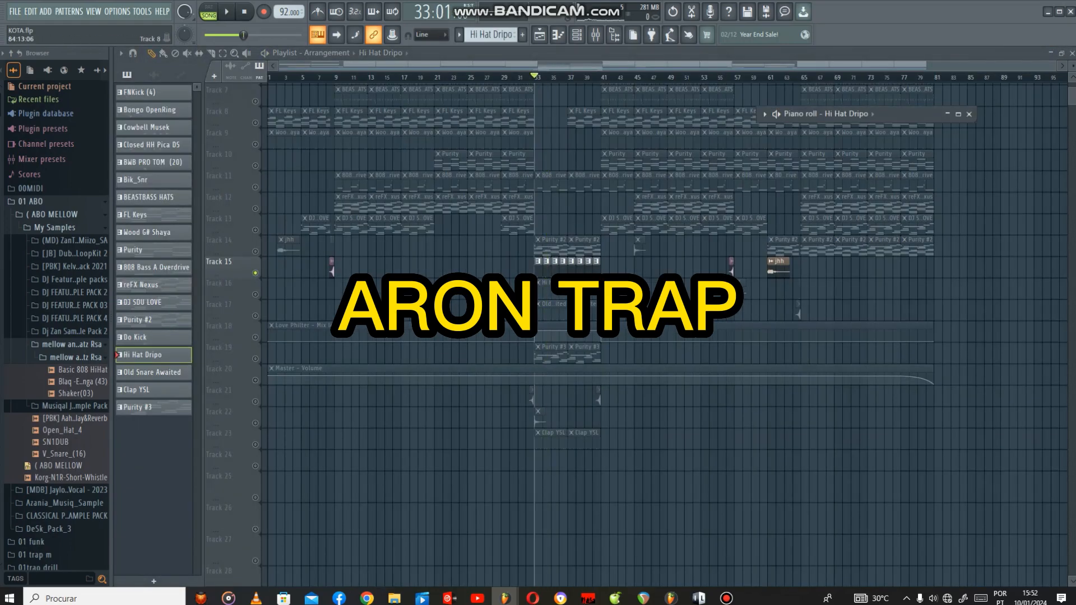
Step: Solo track 16, play the Hi Hat Dripo pattern in the maximized piano roll, and return to the playlist
{"action": "left_click", "coordinate": [957, 114]}
{"action": "left_click", "coordinate": [1051, 53]}
{"action": "left_click", "coordinate": [255, 294]}
{"action": "left_click", "coordinate": [255, 273]}
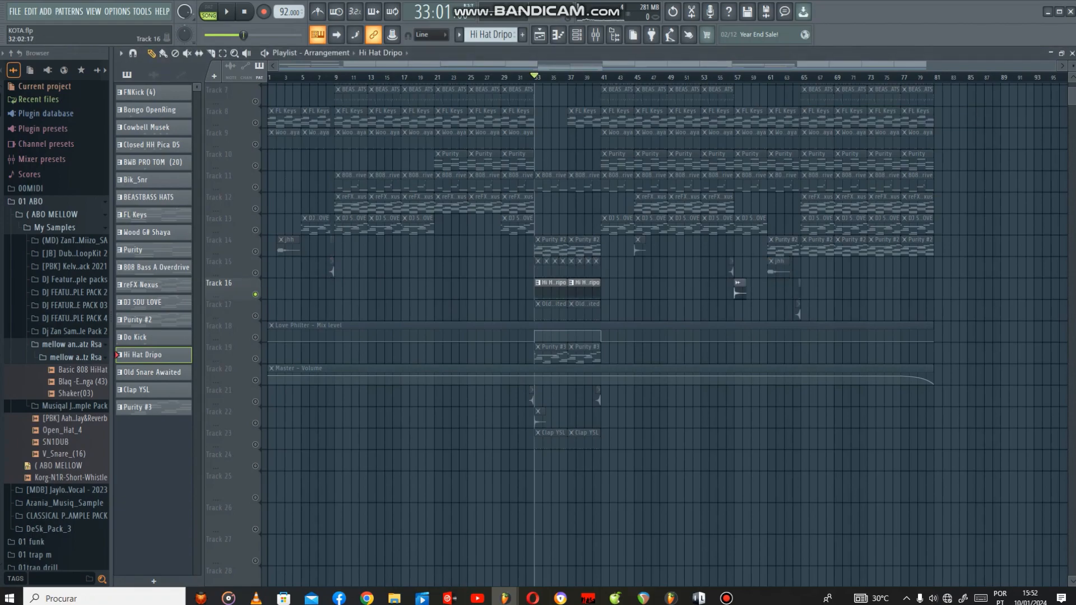
{"action": "double_click", "coordinate": [554, 290]}
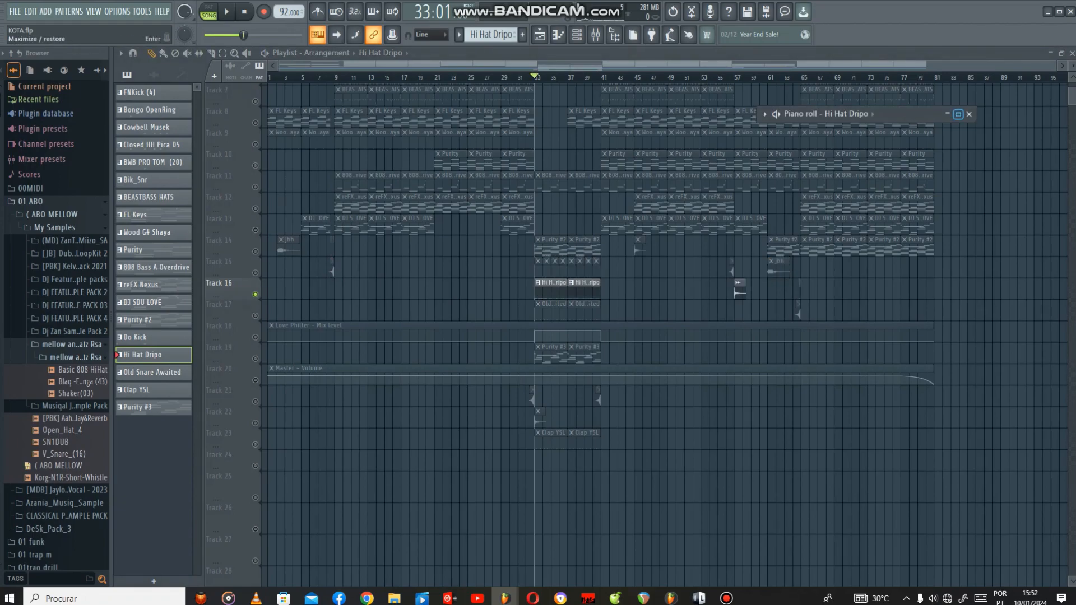
{"action": "left_click", "coordinate": [957, 114]}
{"action": "key", "text": "space"}
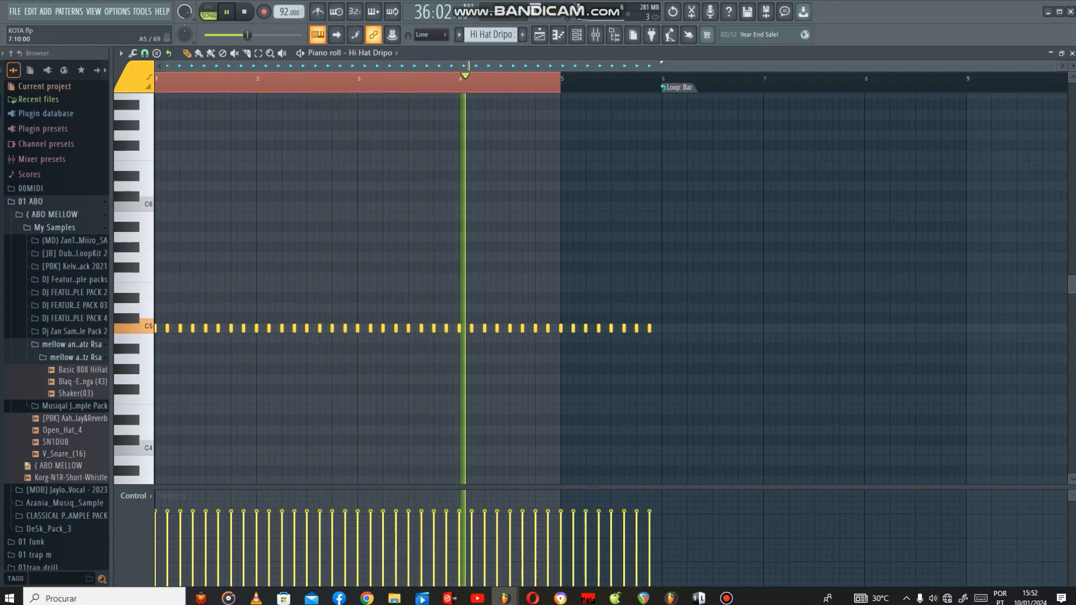
{"action": "key", "text": "space"}
{"action": "left_click", "coordinate": [1051, 53]}
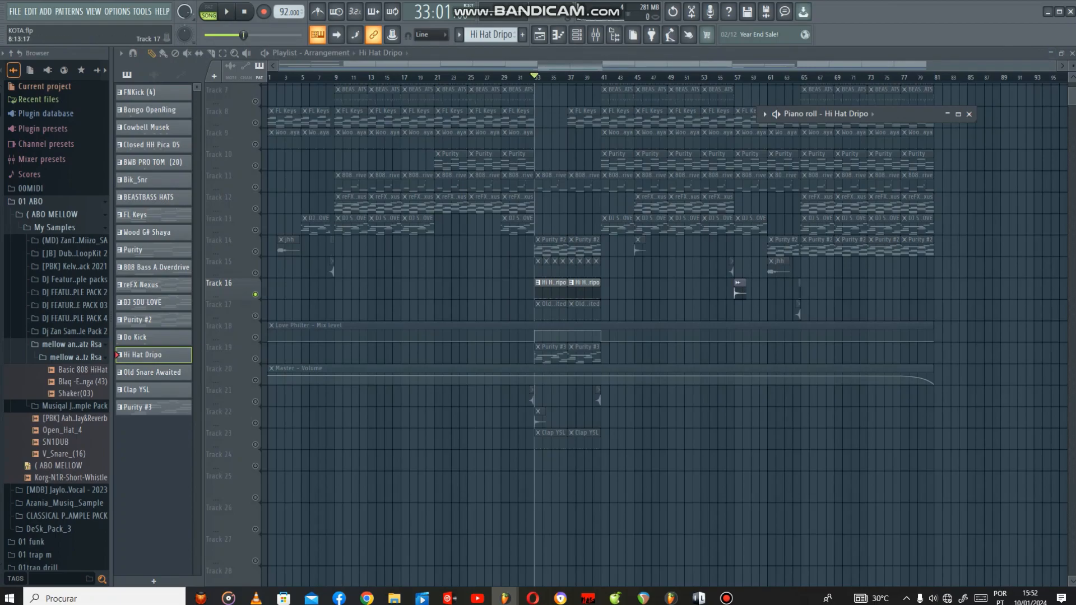
Step: Solo track 17, play the Old Snare Awaited pattern in the maximized piano roll, and return to the playlist
{"action": "right_click", "coordinate": [255, 317]}
{"action": "double_click", "coordinate": [552, 312]}
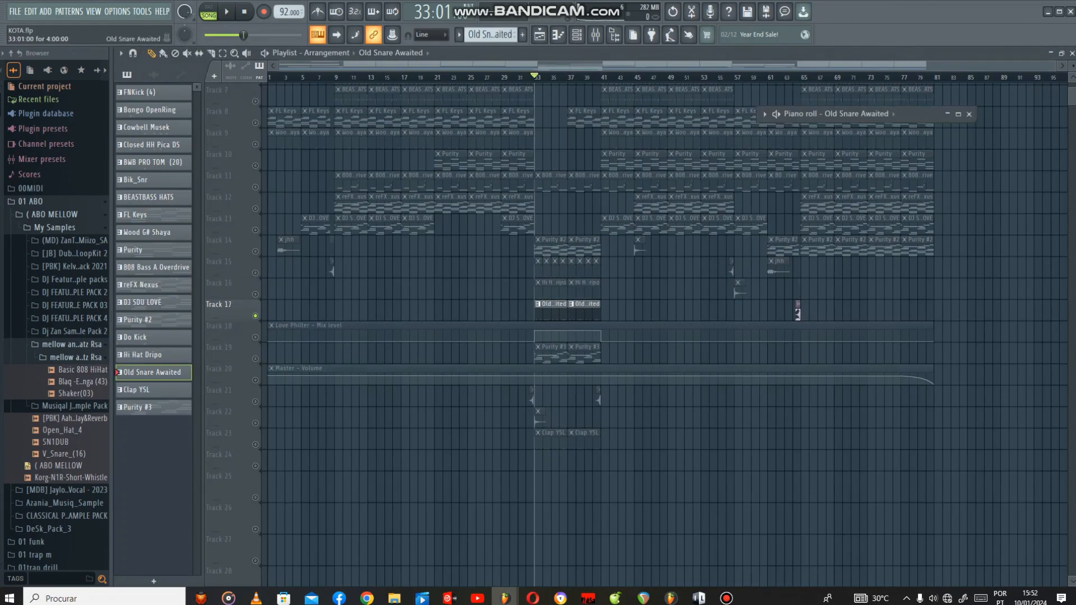
{"action": "left_click", "coordinate": [958, 113]}
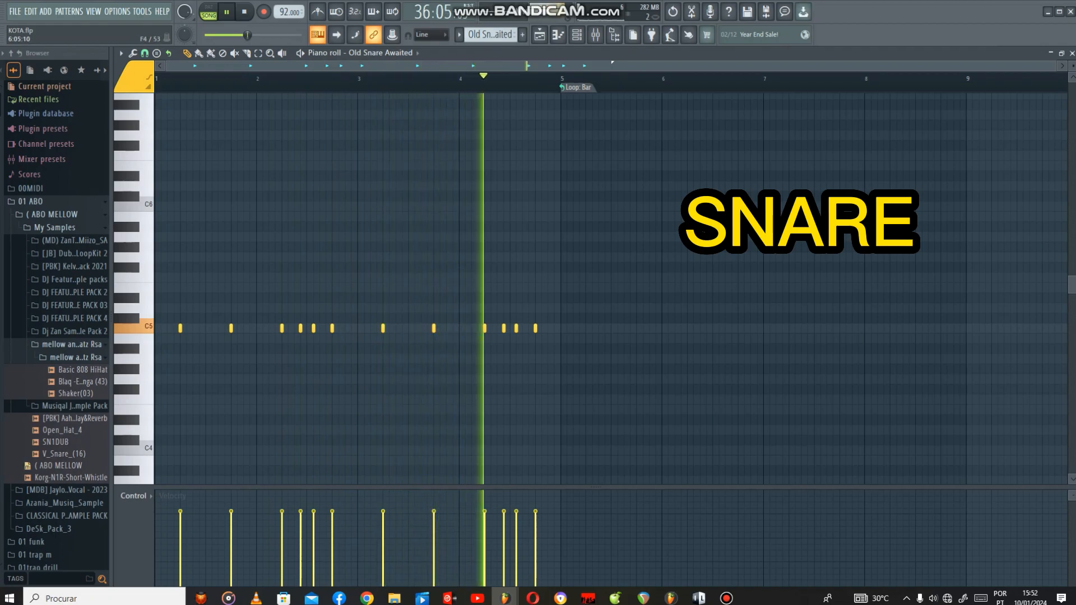
{"action": "key", "text": "space"}
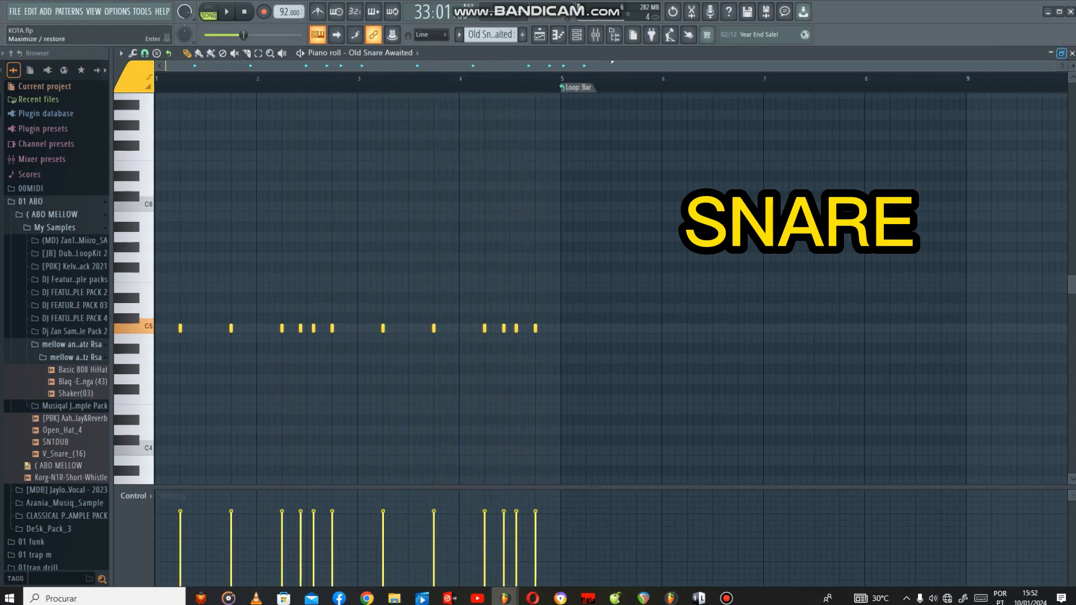
{"action": "left_click", "coordinate": [1050, 53]}
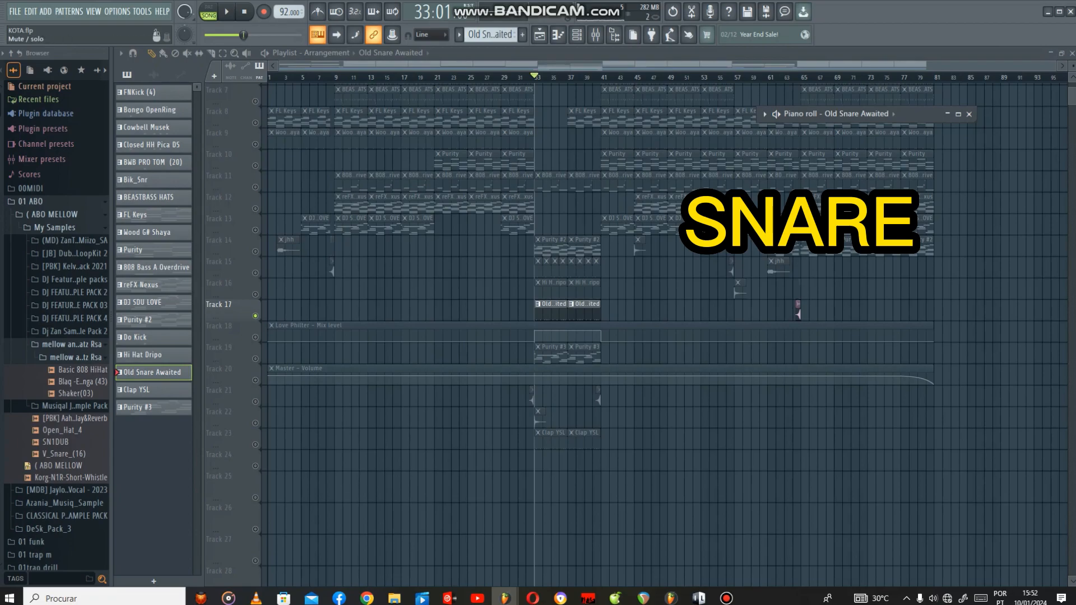
Step: Solo track 19, play the Purity #3 pattern in the maximized piano roll, and return to the playlist
{"action": "right_click", "coordinate": [256, 337]}
{"action": "right_click", "coordinate": [256, 358]}
{"action": "double_click", "coordinate": [552, 357]}
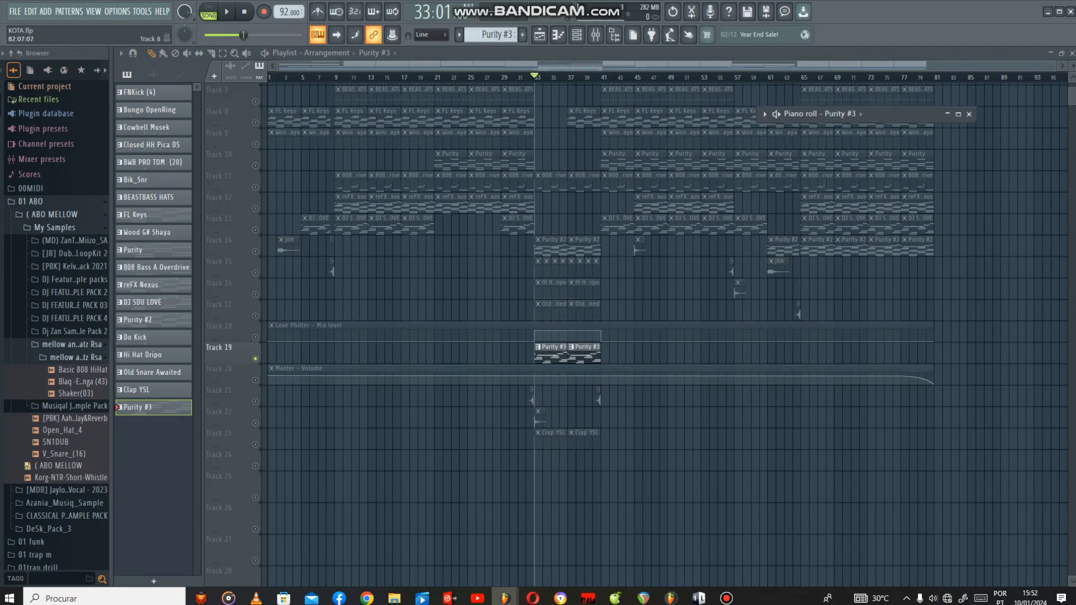
{"action": "left_click", "coordinate": [958, 114]}
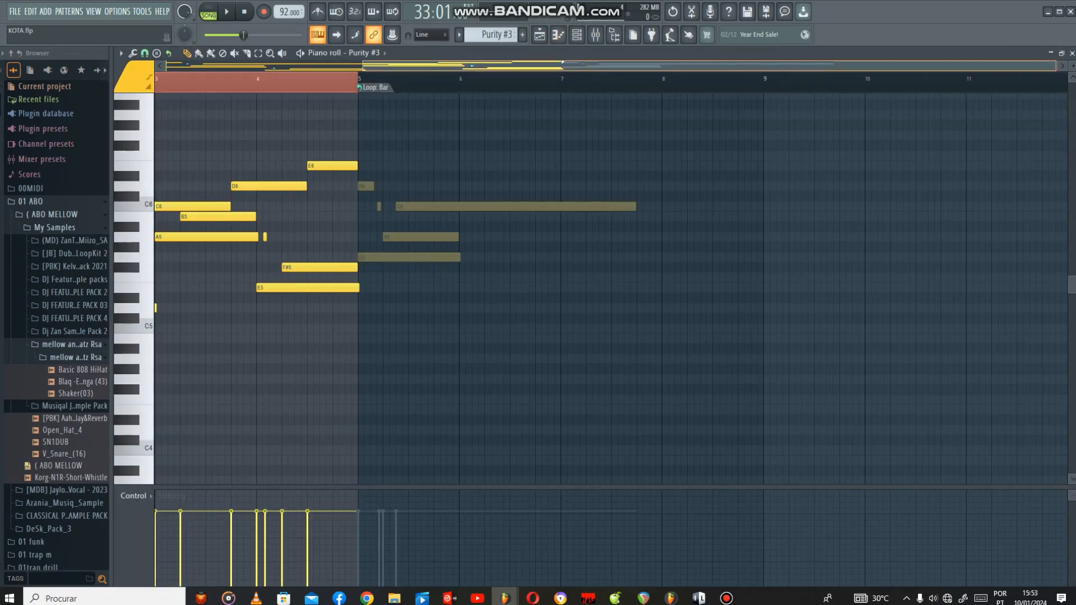
{"action": "key", "text": "space"}
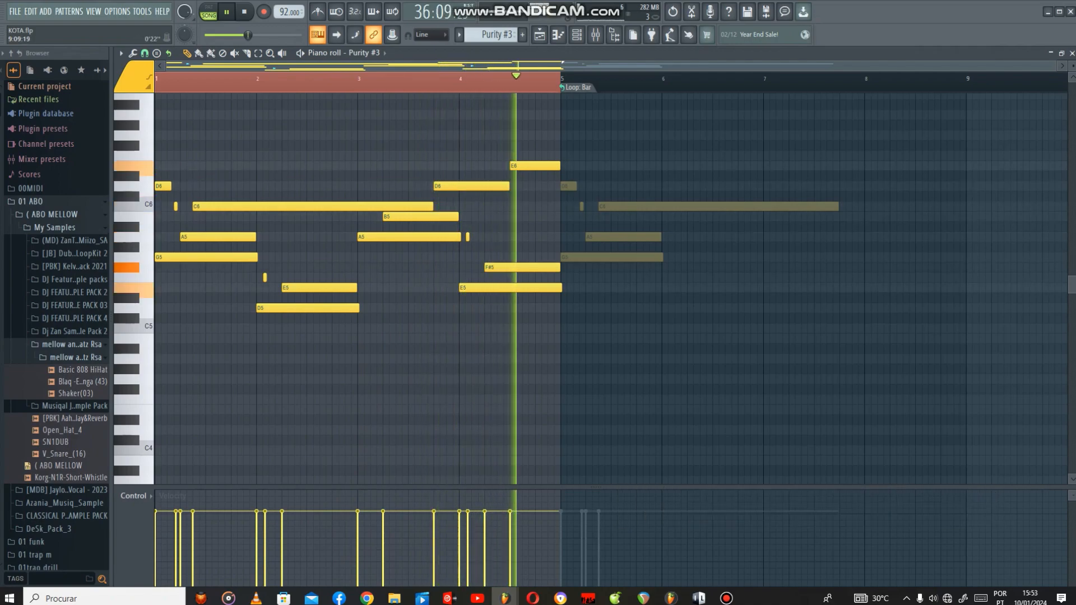
{"action": "key", "text": "space"}
{"action": "key", "text": "F5"}
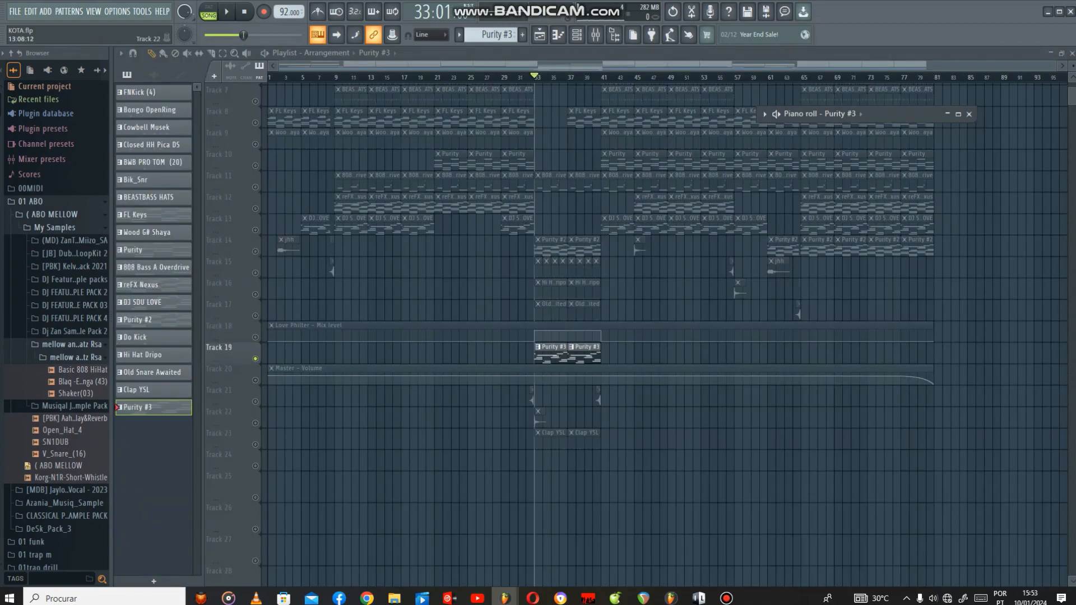
Step: Solo track 23 and play the Clap YSL pattern in the maximized piano roll, then set the playlist playback position to bar 32
{"action": "right_click", "coordinate": [255, 423]}
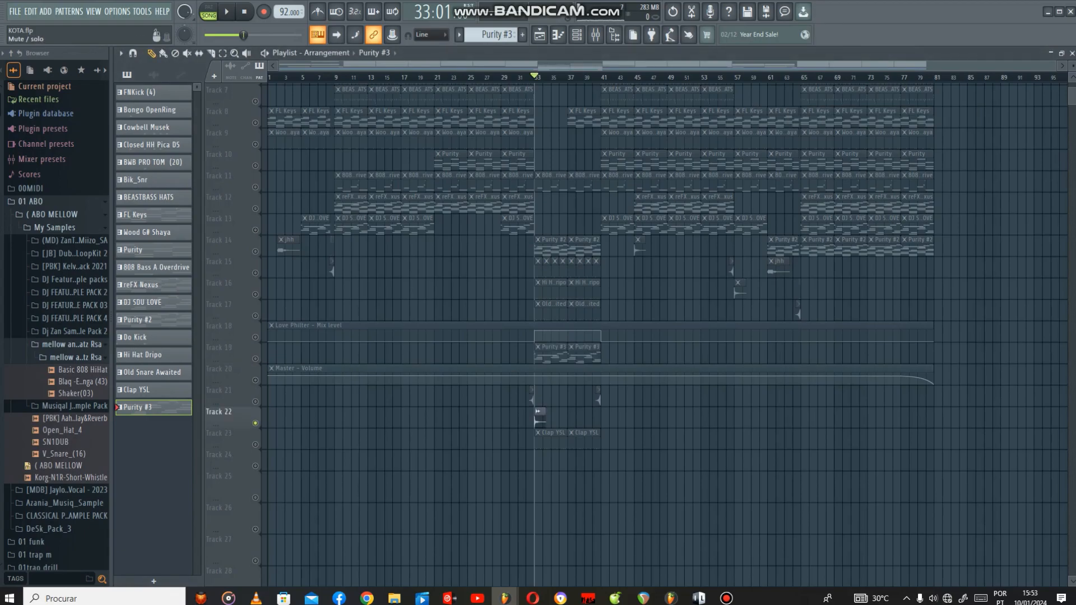
{"action": "right_click", "coordinate": [256, 444]}
{"action": "double_click", "coordinate": [551, 441]}
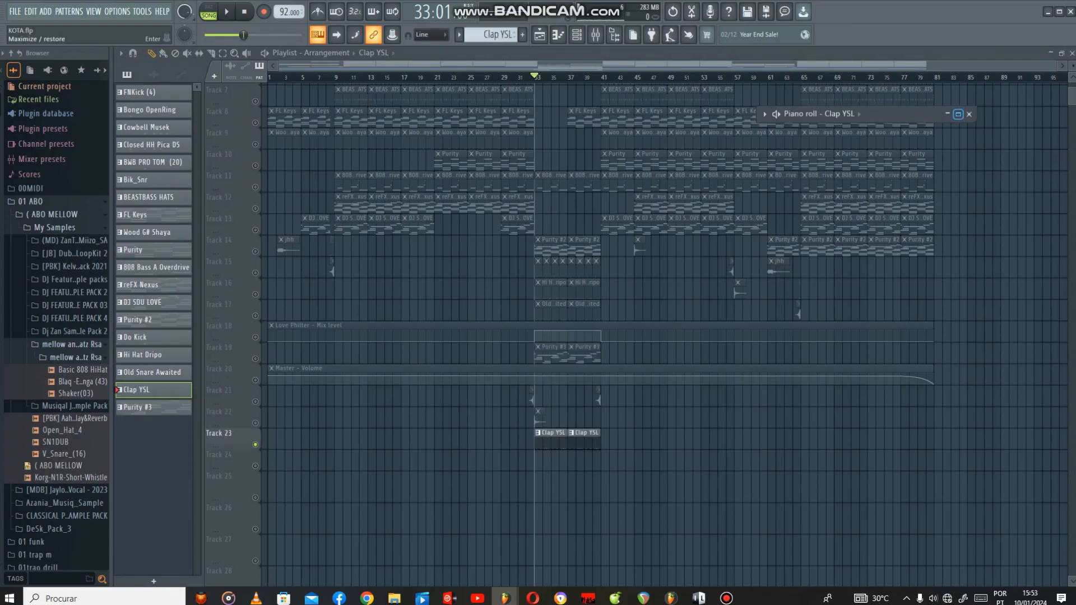
{"action": "left_click", "coordinate": [958, 114]}
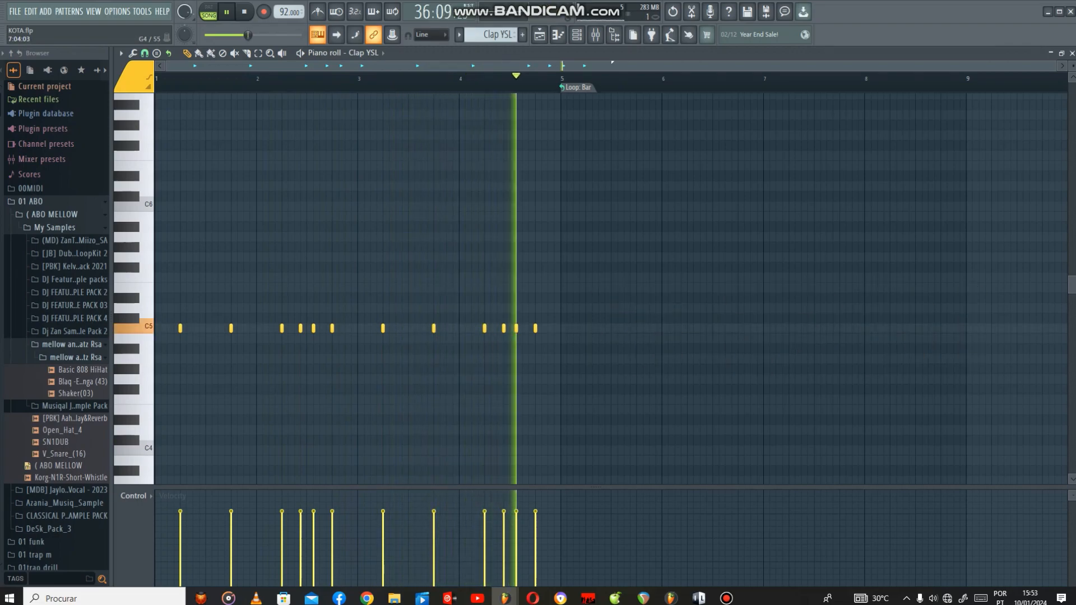
{"action": "key", "text": "space"}
{"action": "key", "text": "F5"}
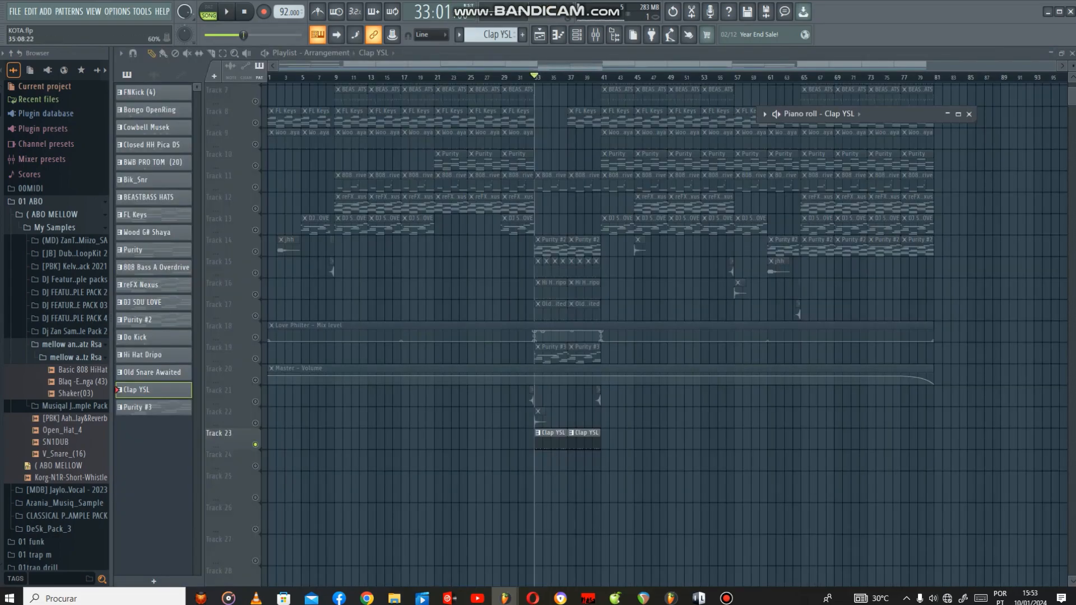
{"action": "left_click", "coordinate": [526, 77]}
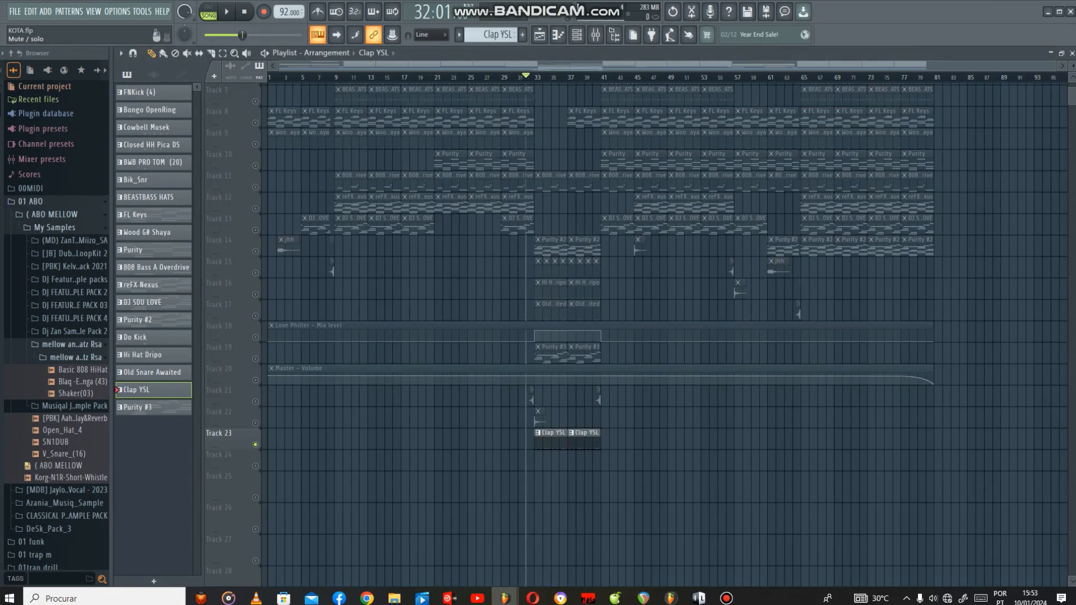
Step: Unsolo track 23 to restore all tracks, and play the full arrangement from bar 33
{"action": "right_click", "coordinate": [255, 444]}
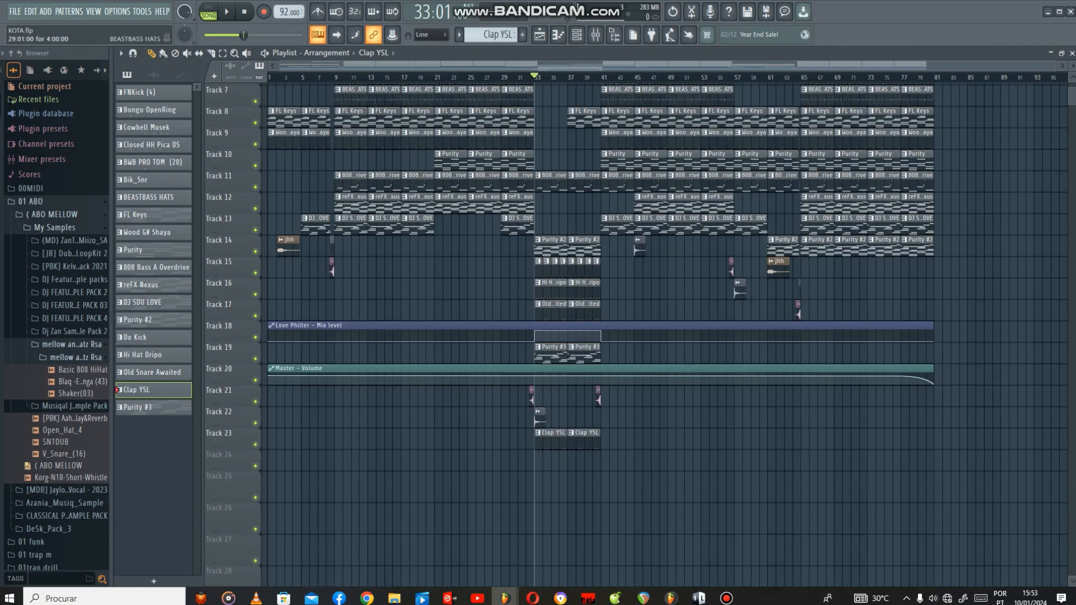
{"action": "key", "text": "space"}
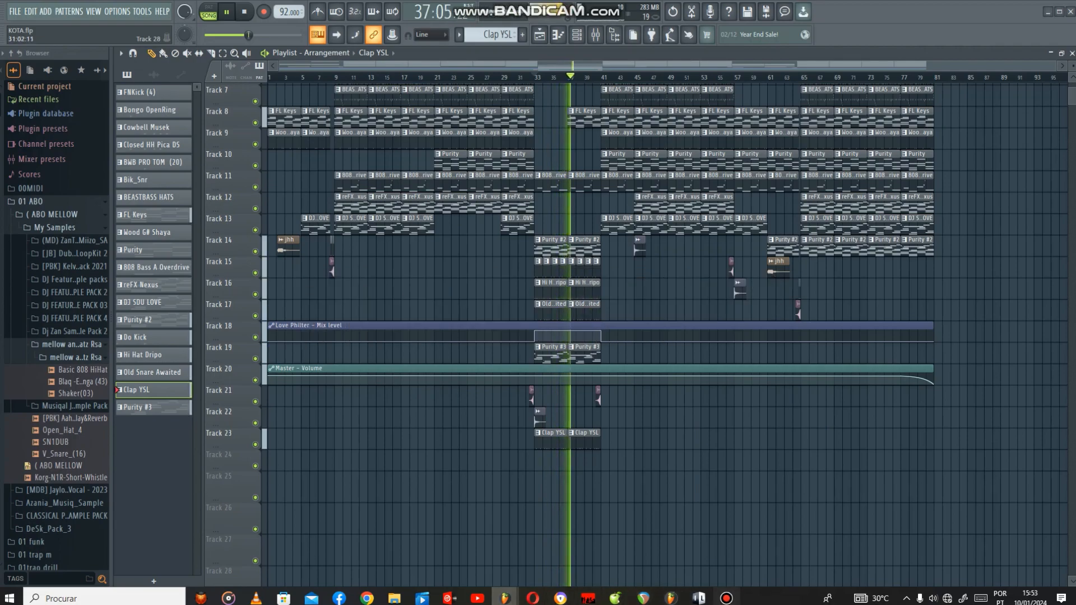
{"action": "left_click", "coordinate": [726, 598]}
{"action": "left_click_drag", "start_coordinate": [208, 526], "coordinate": [205, 509]}
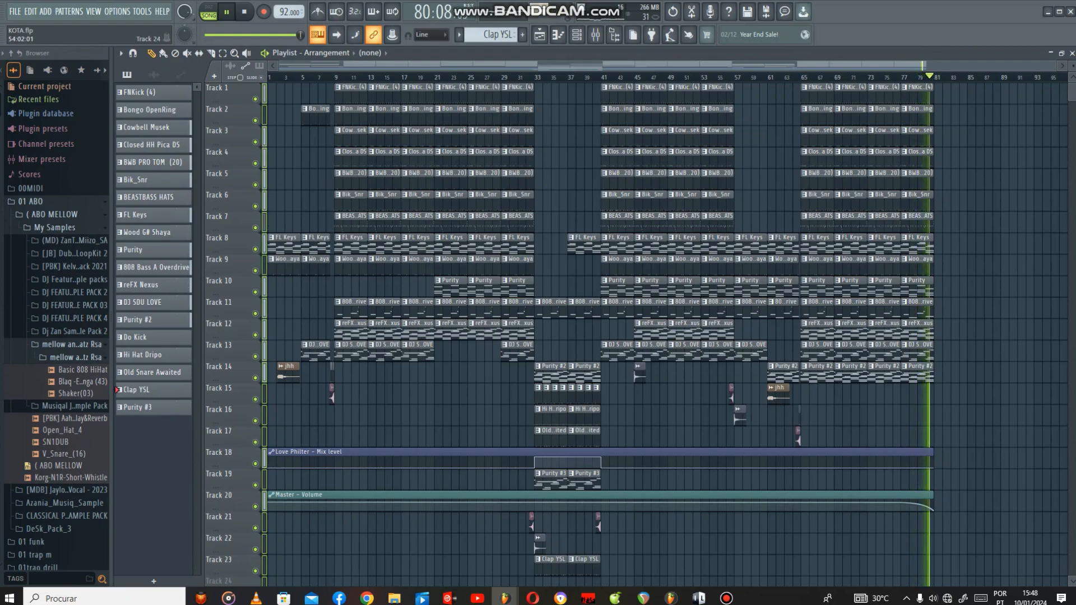
Step: Stop the song playback at bar 80, then play the arrangement from bar 9 with all tracks active
{"action": "key", "text": "space"}
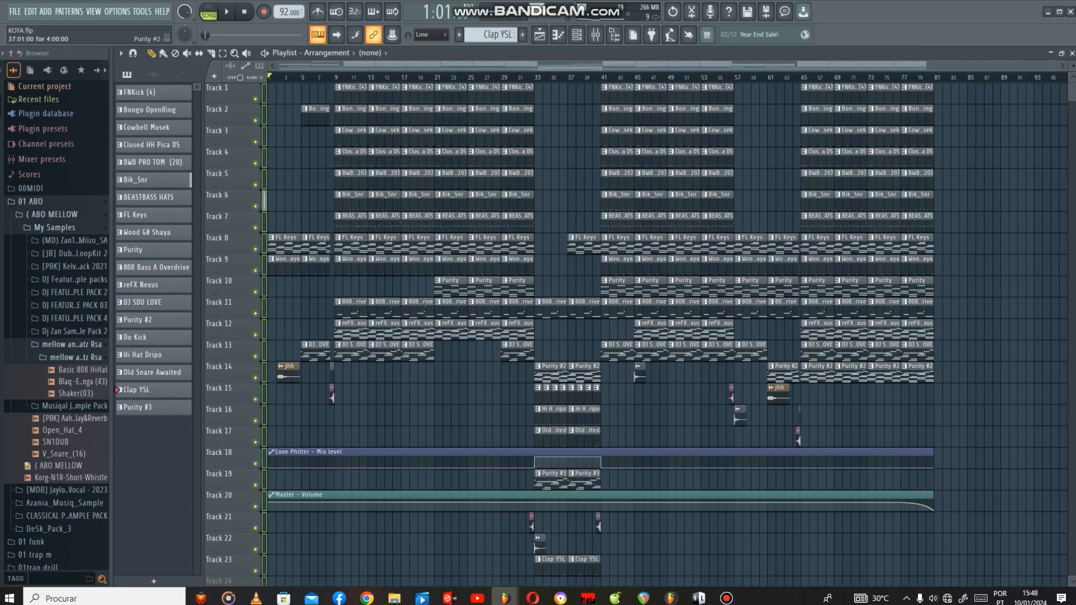
{"action": "left_click", "coordinate": [726, 598]}
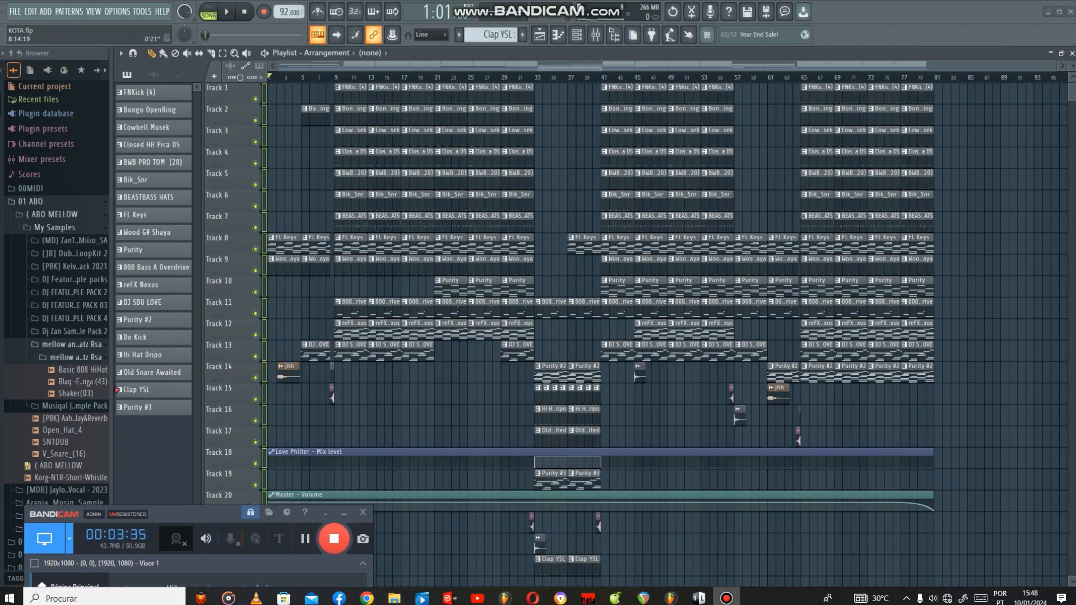
{"action": "left_click", "coordinate": [334, 77]}
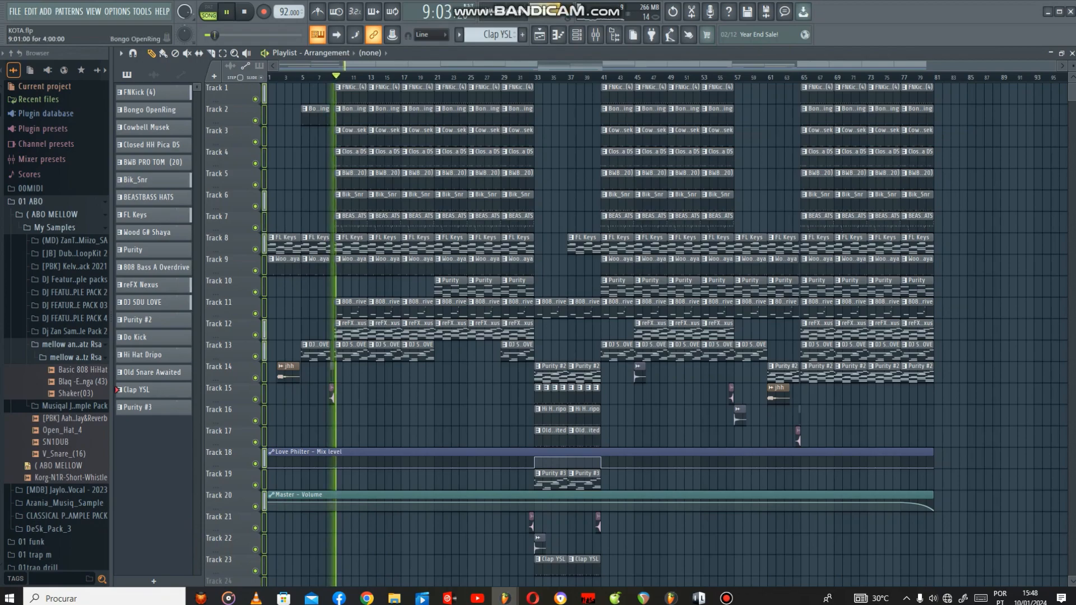